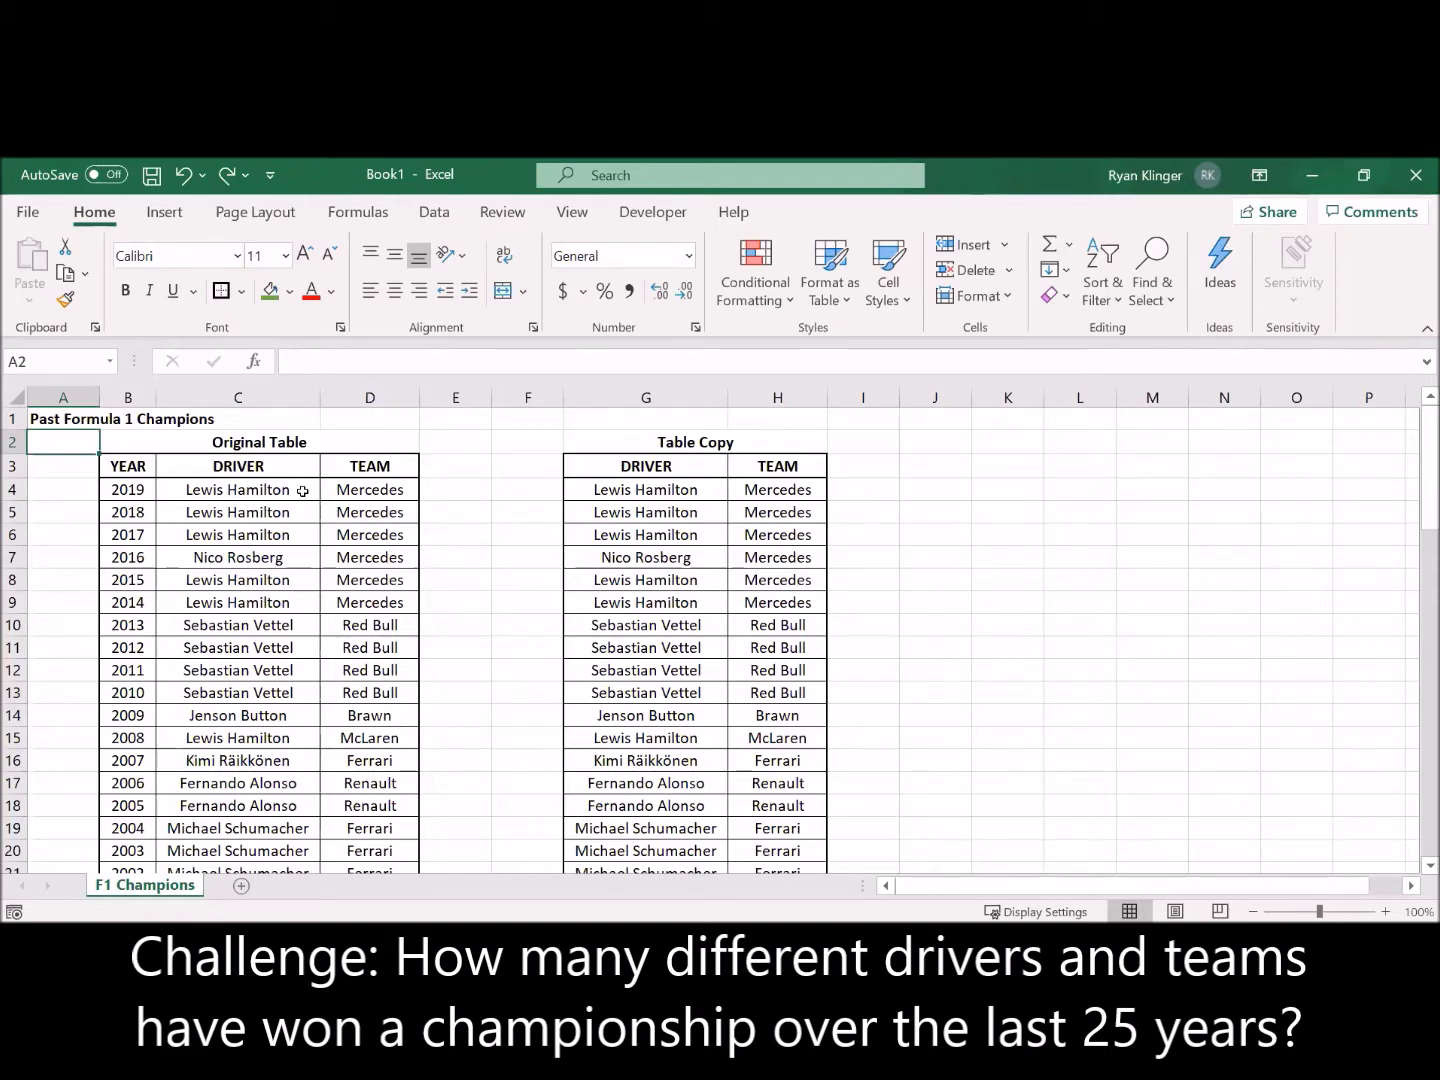
# Step: Examine the DRIVER column of the Original Table for distinct champions across all years
pyautogui.click(303, 491)
pyautogui.keyDown('ctrl'); pyautogui.click(297, 557); pyautogui.keyUp('ctrl')
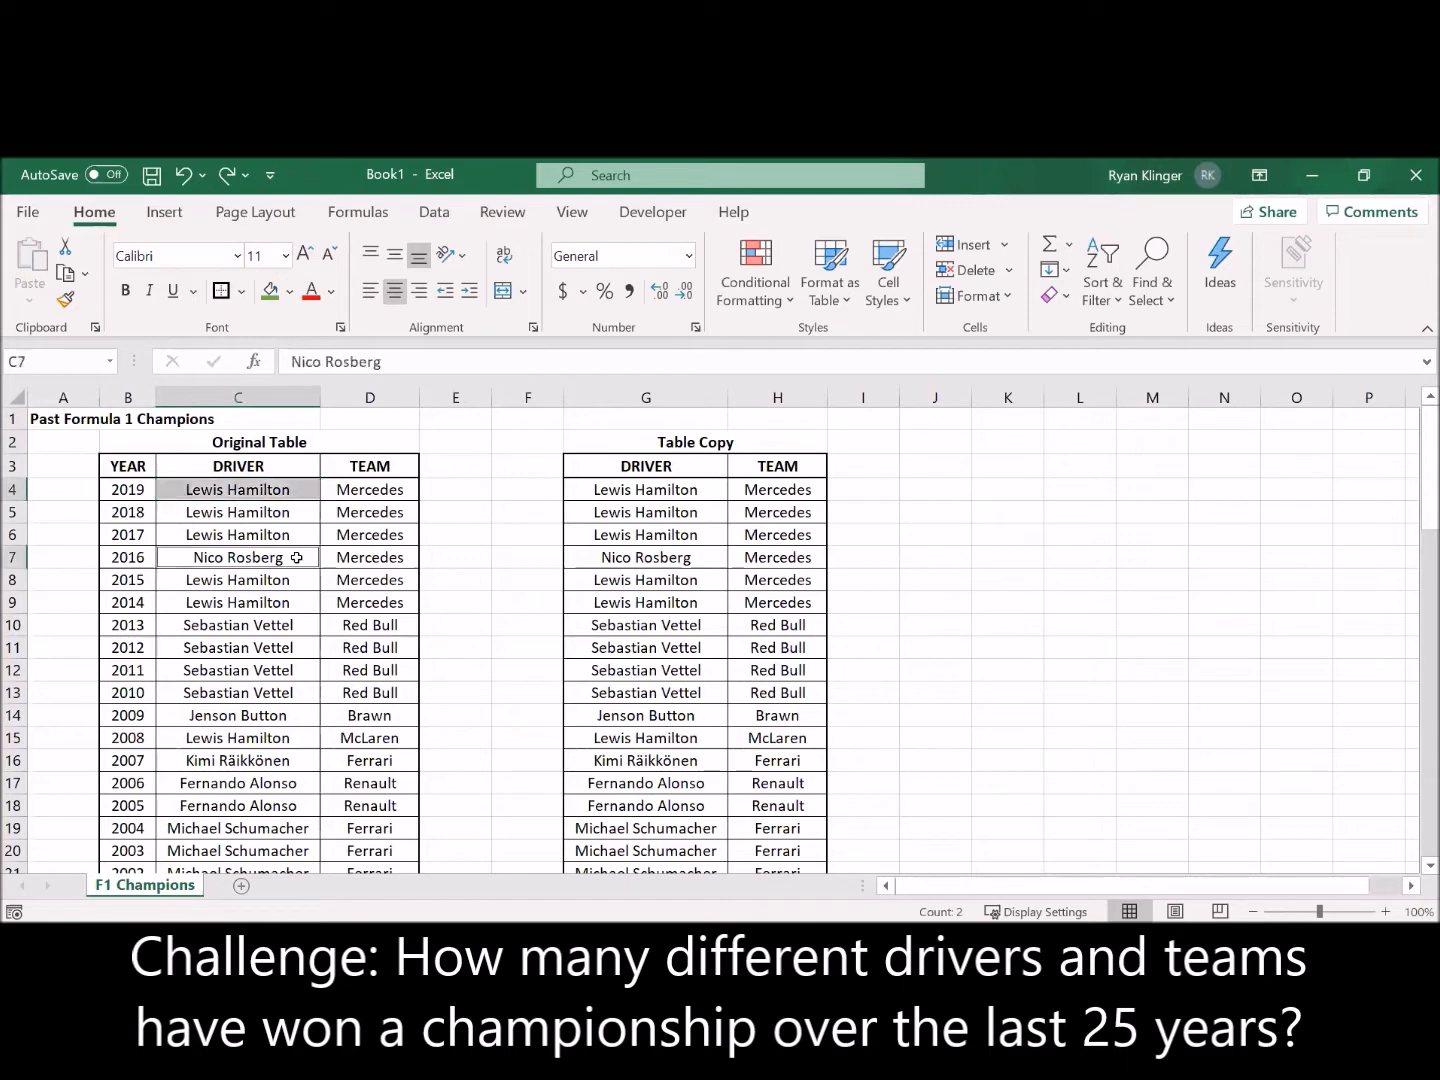
pyautogui.keyDown('ctrl'); pyautogui.click(295, 626); pyautogui.keyUp('ctrl')
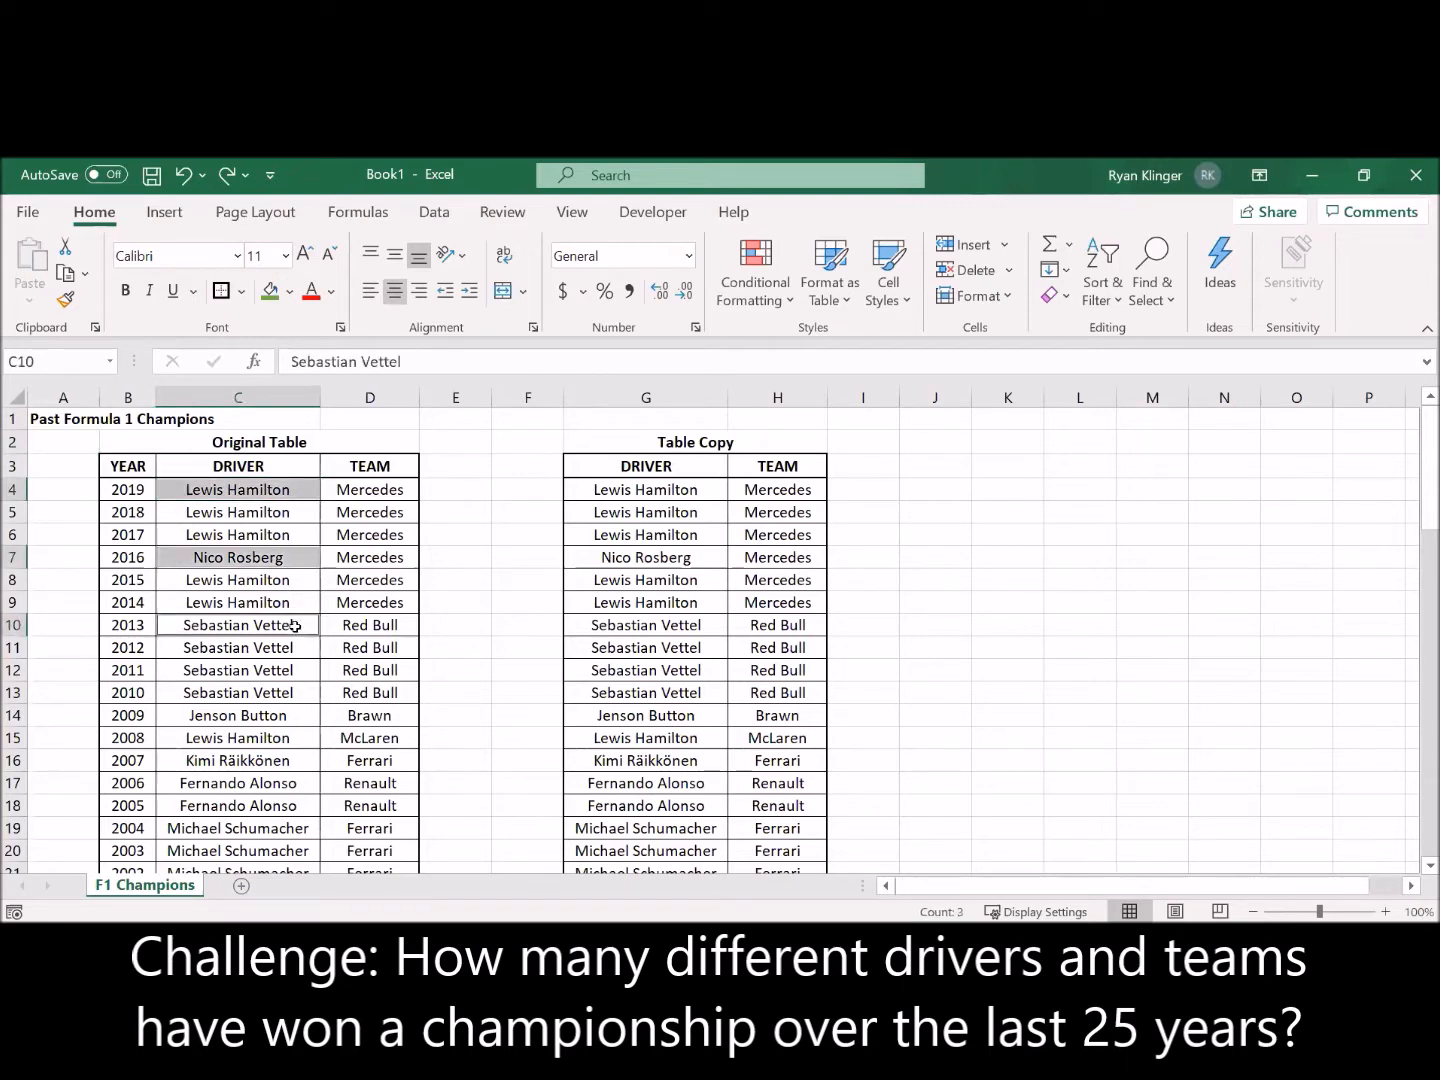
pyautogui.scroll(-6, 289, 704)
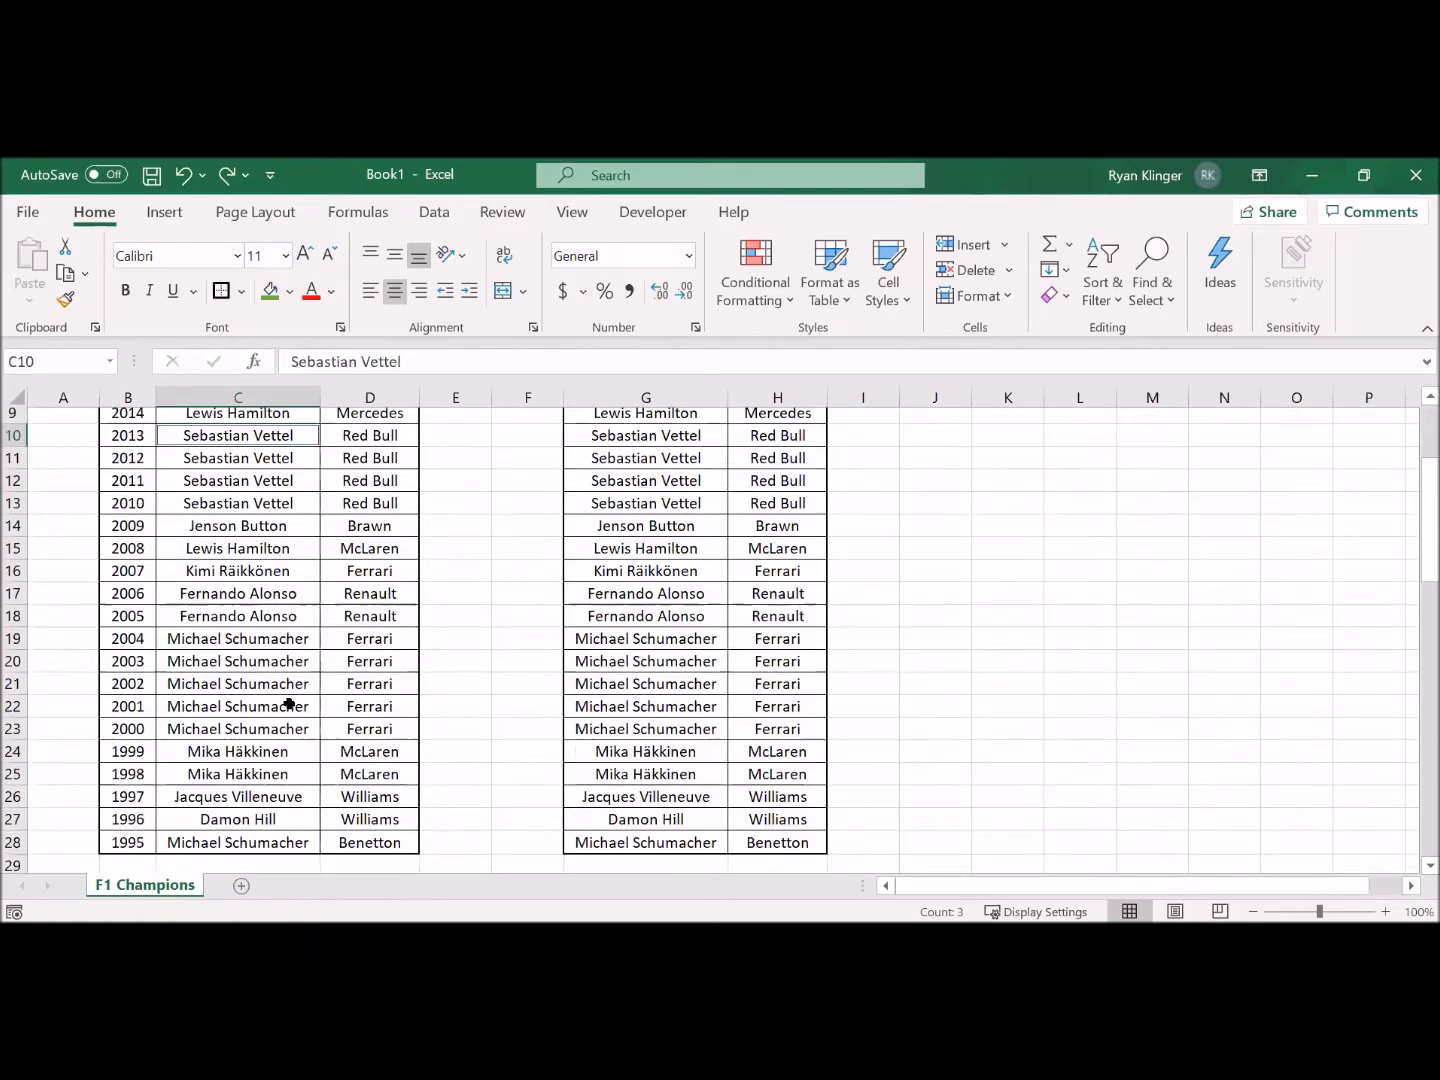
pyautogui.scroll(-4, 289, 703)
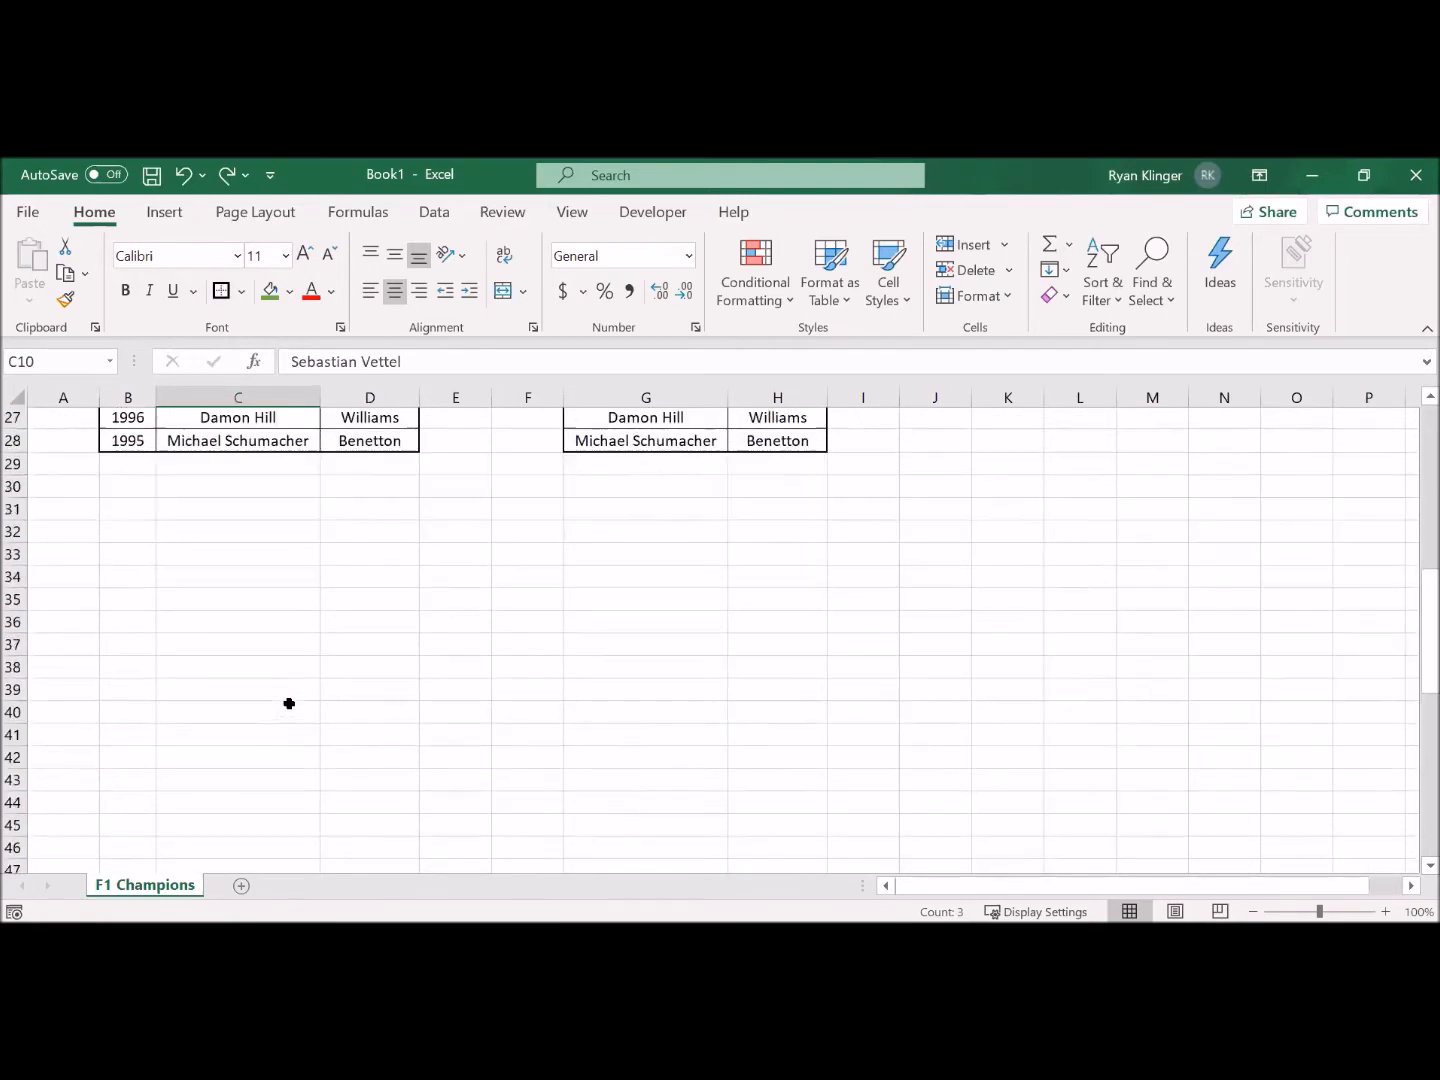
pyautogui.scroll(5, 290, 704)
pyautogui.scroll(5, 289, 703)
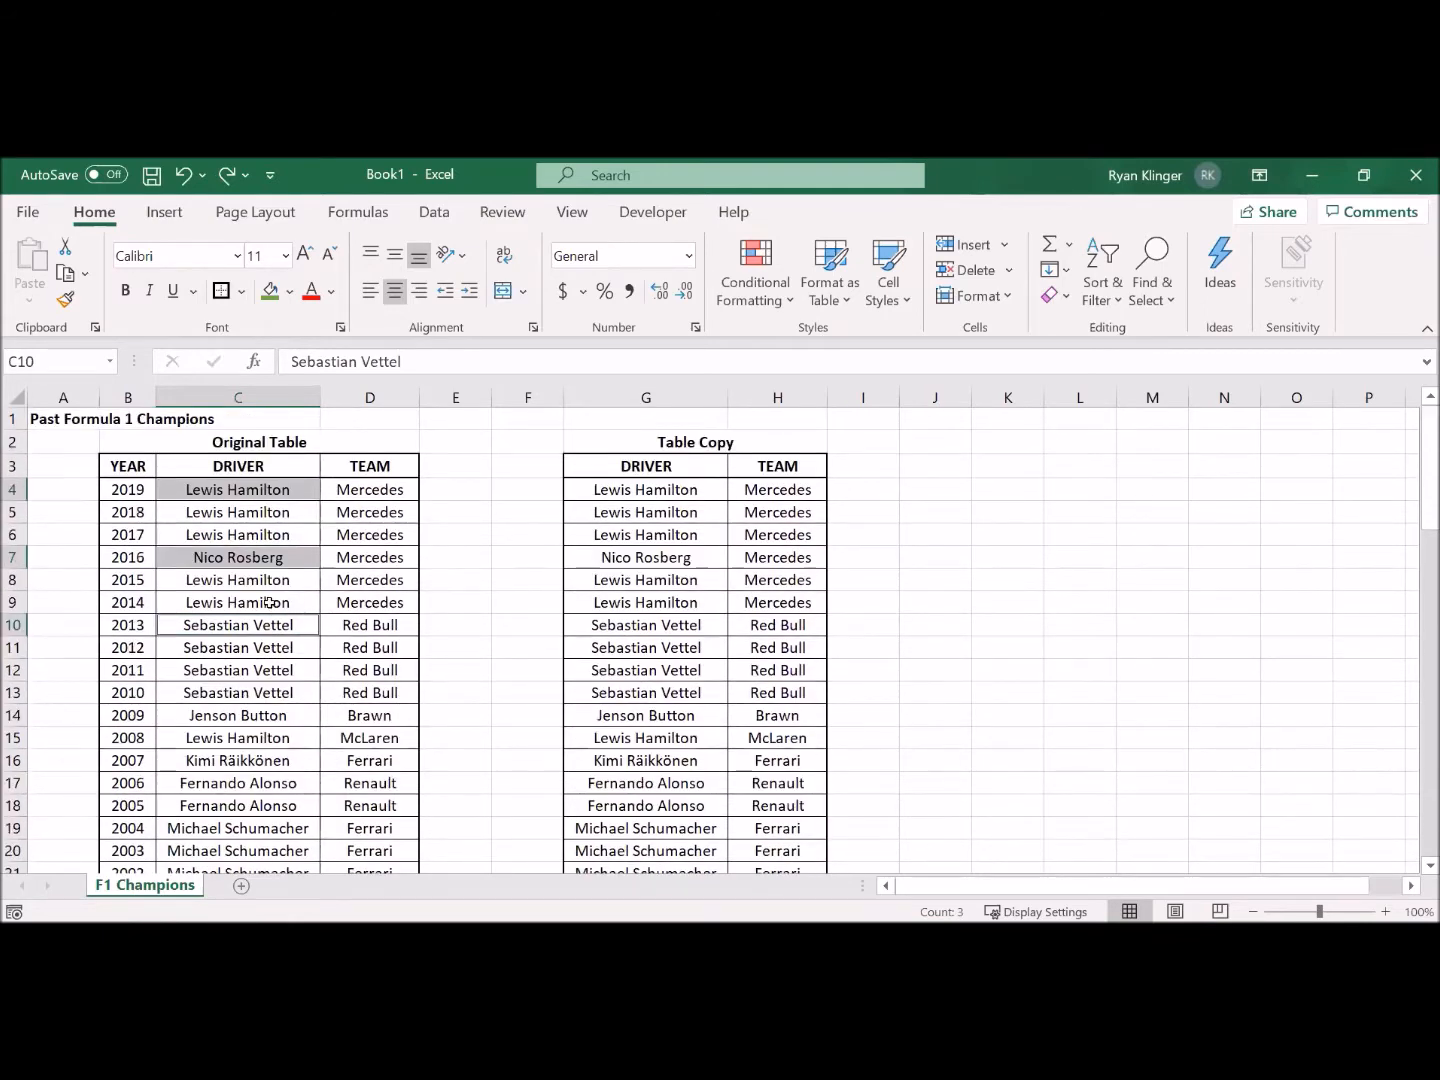
pyautogui.click(270, 603)
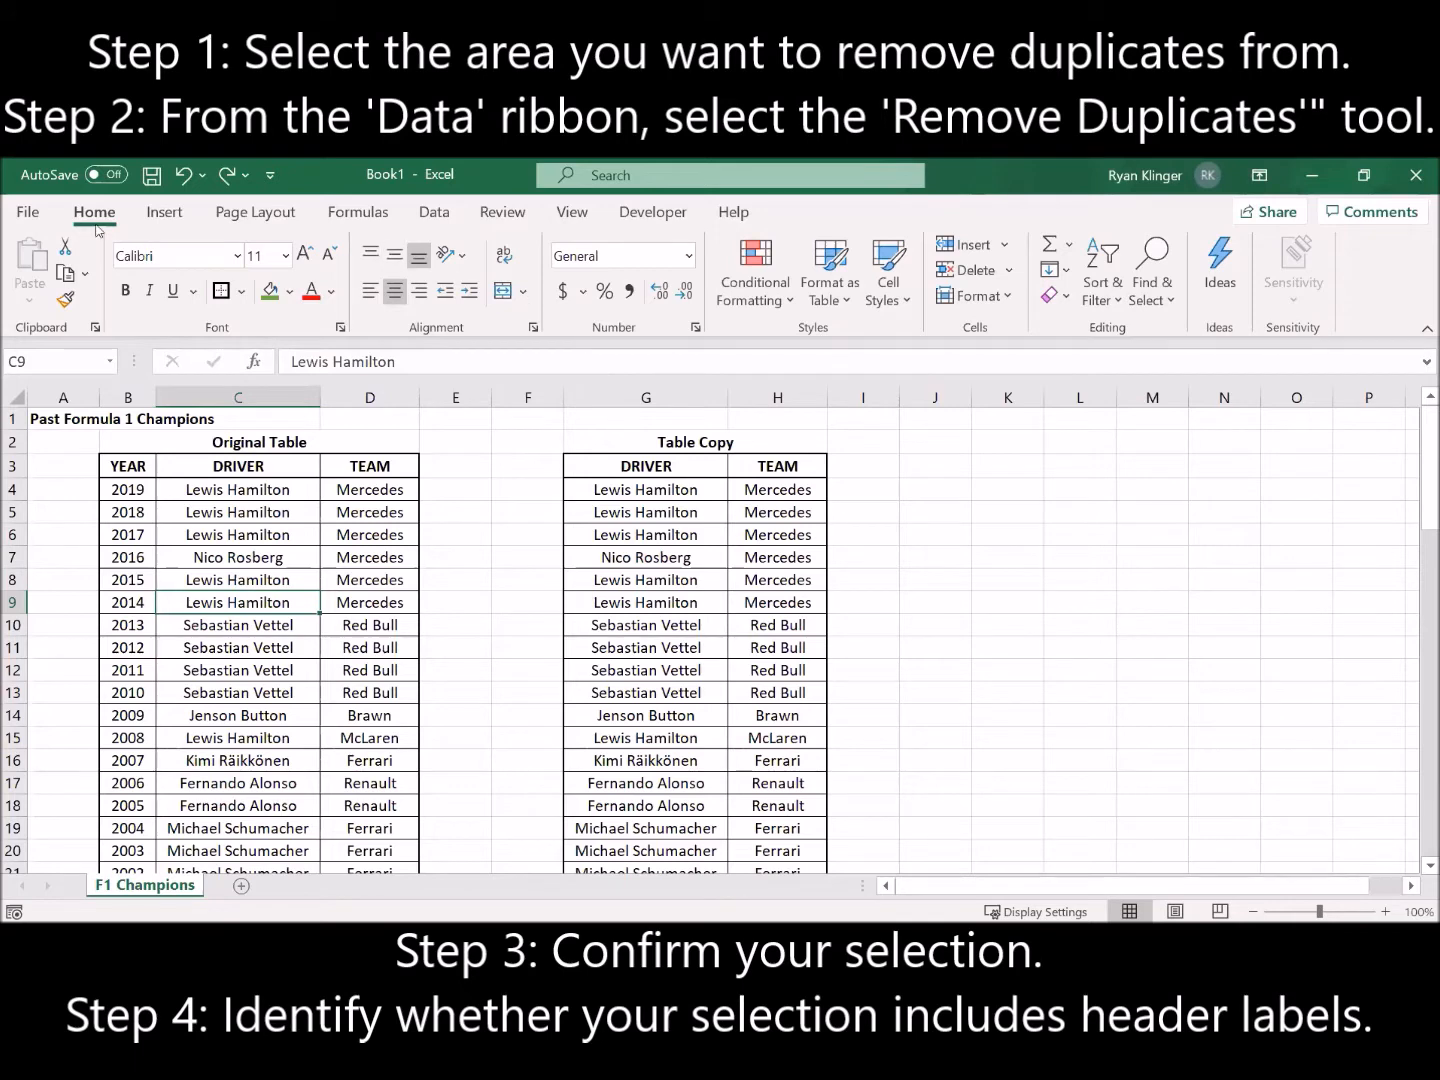
# Step: Remove duplicates from the Table Copy's DRIVER column, G3:G28, continuing with the current selection and treating the first row as headers
pyautogui.click(434, 222)
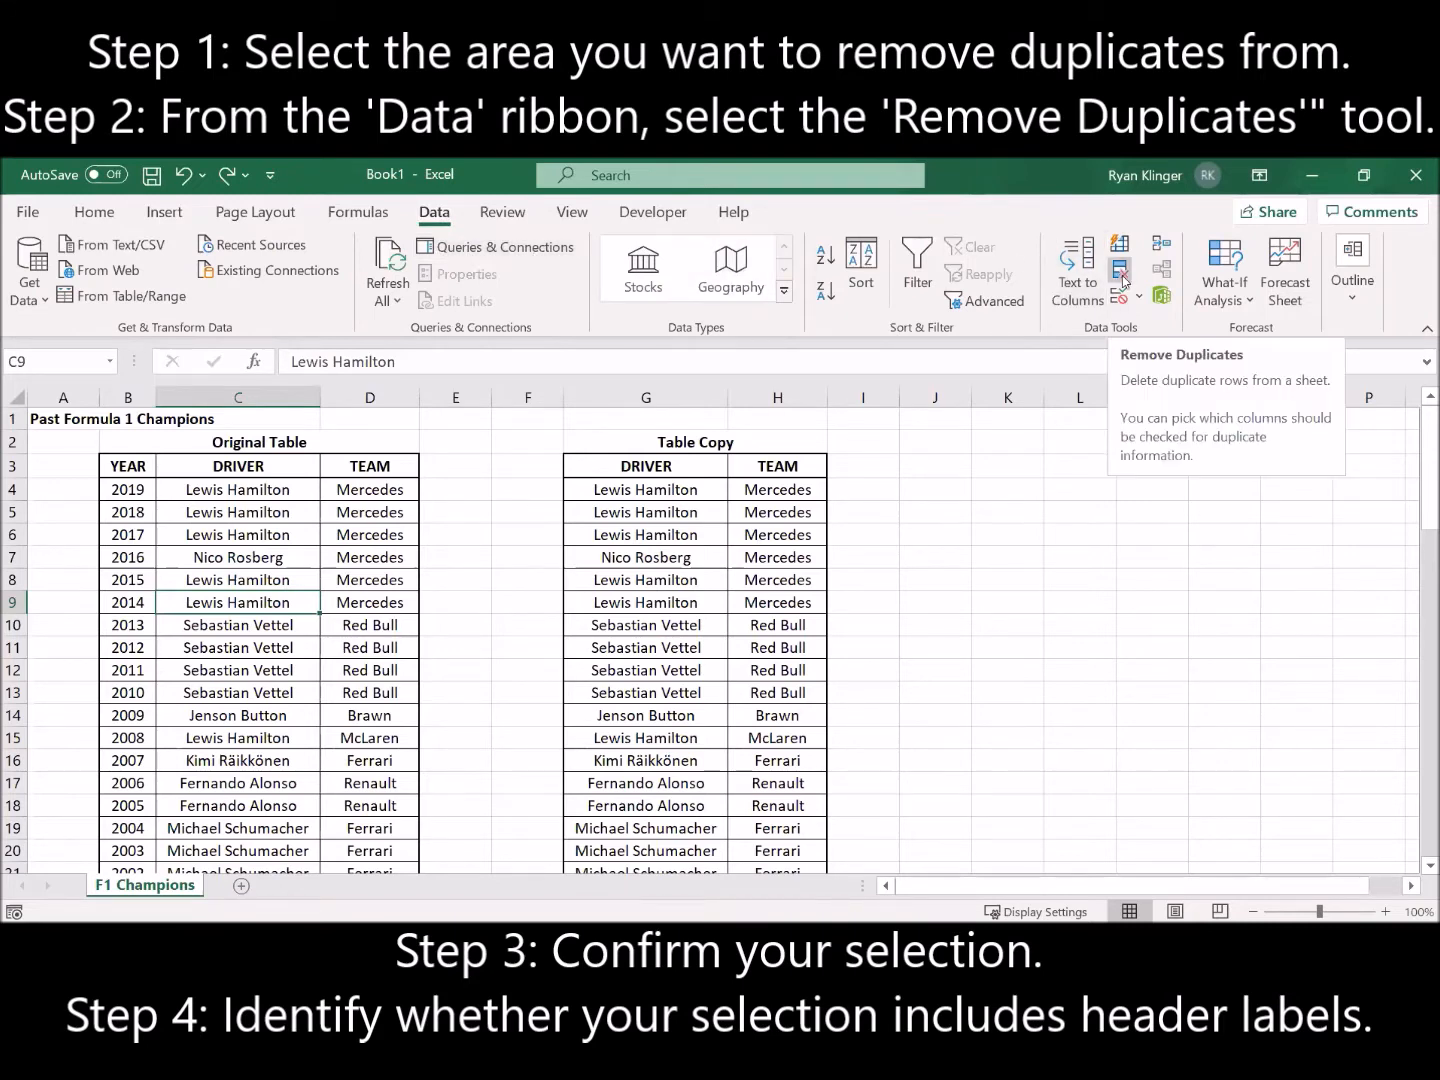
pyautogui.click(1008, 490)
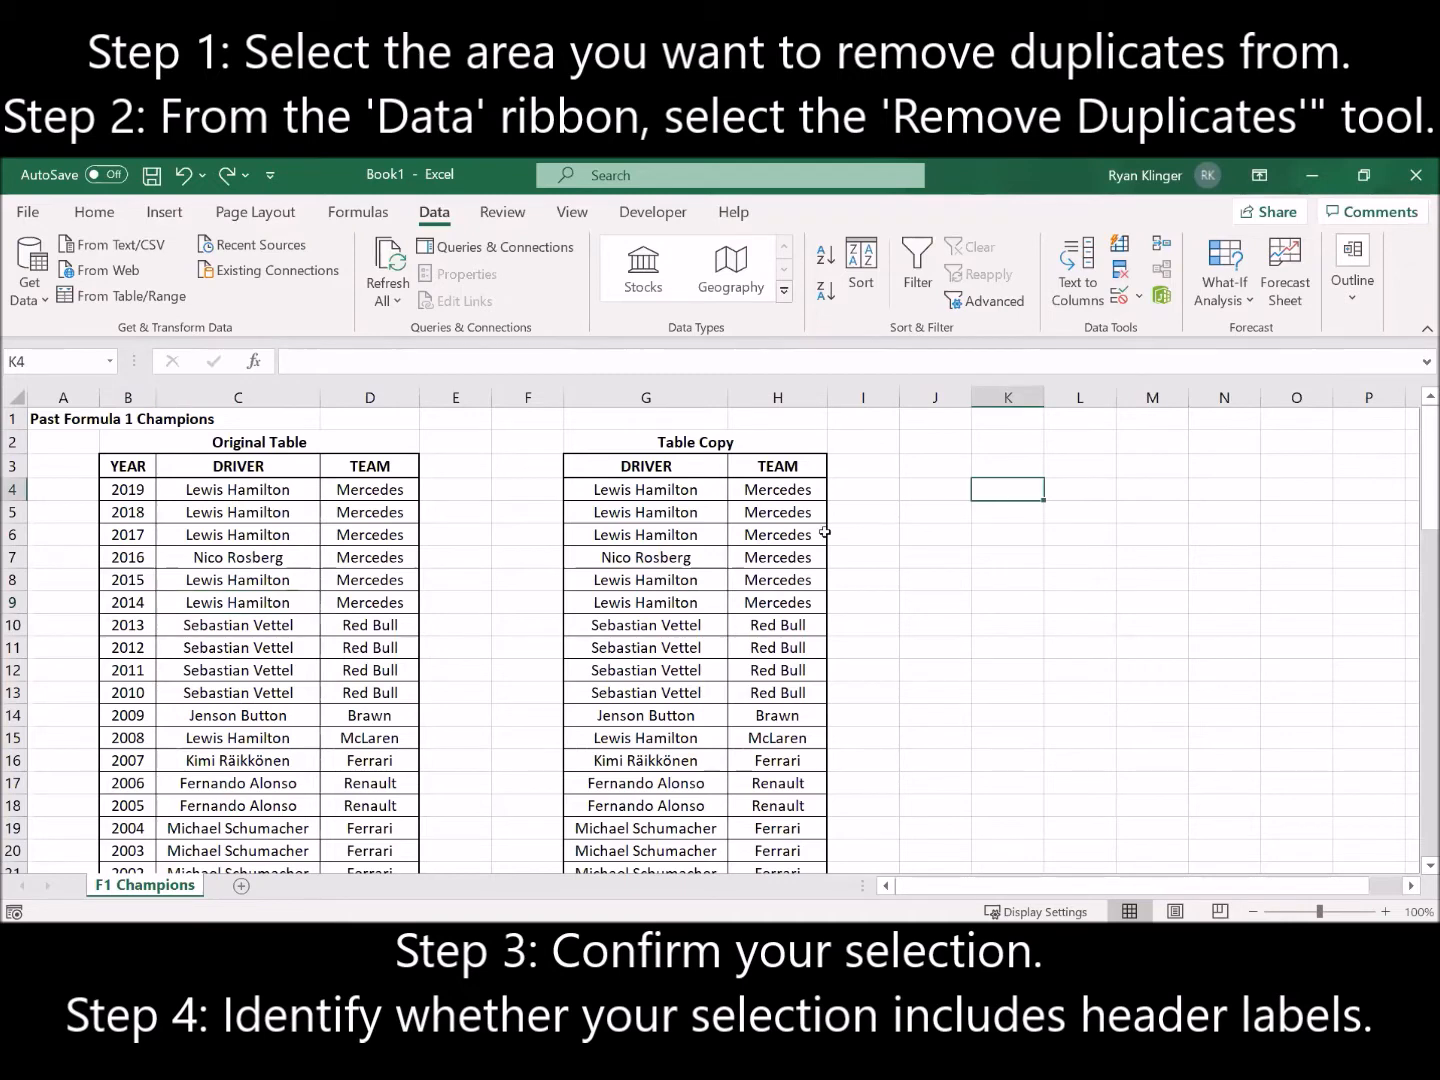
pyautogui.moveTo(685, 468); pyautogui.dragTo(691, 877)
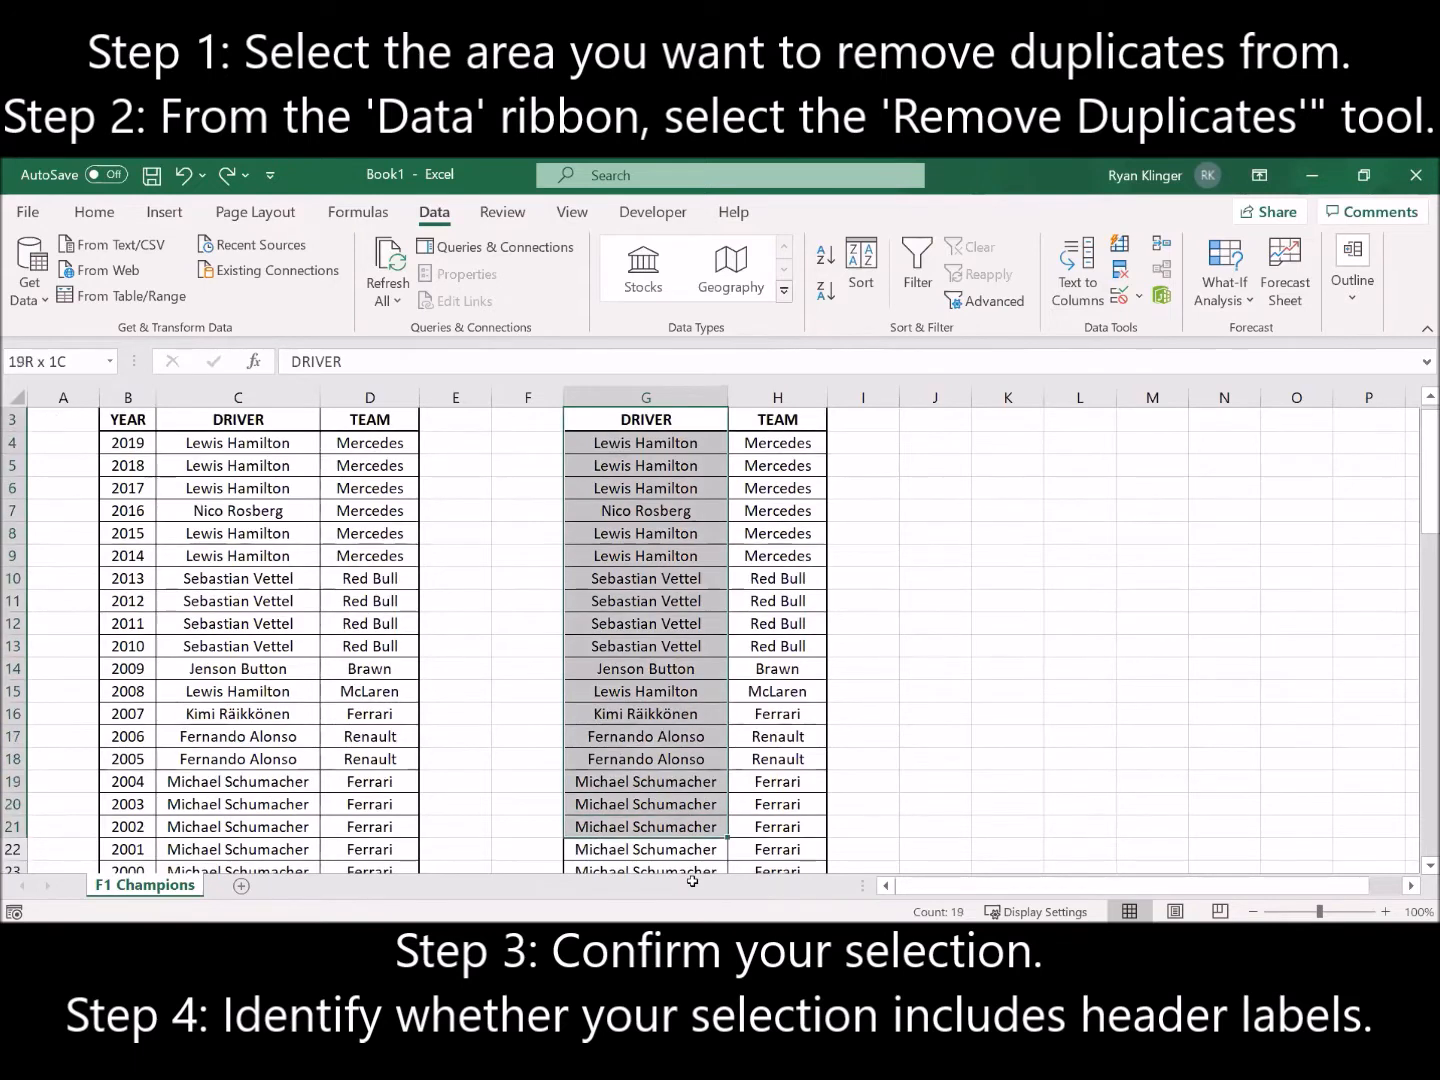
pyautogui.moveTo(692, 880); pyautogui.dragTo(690, 826)
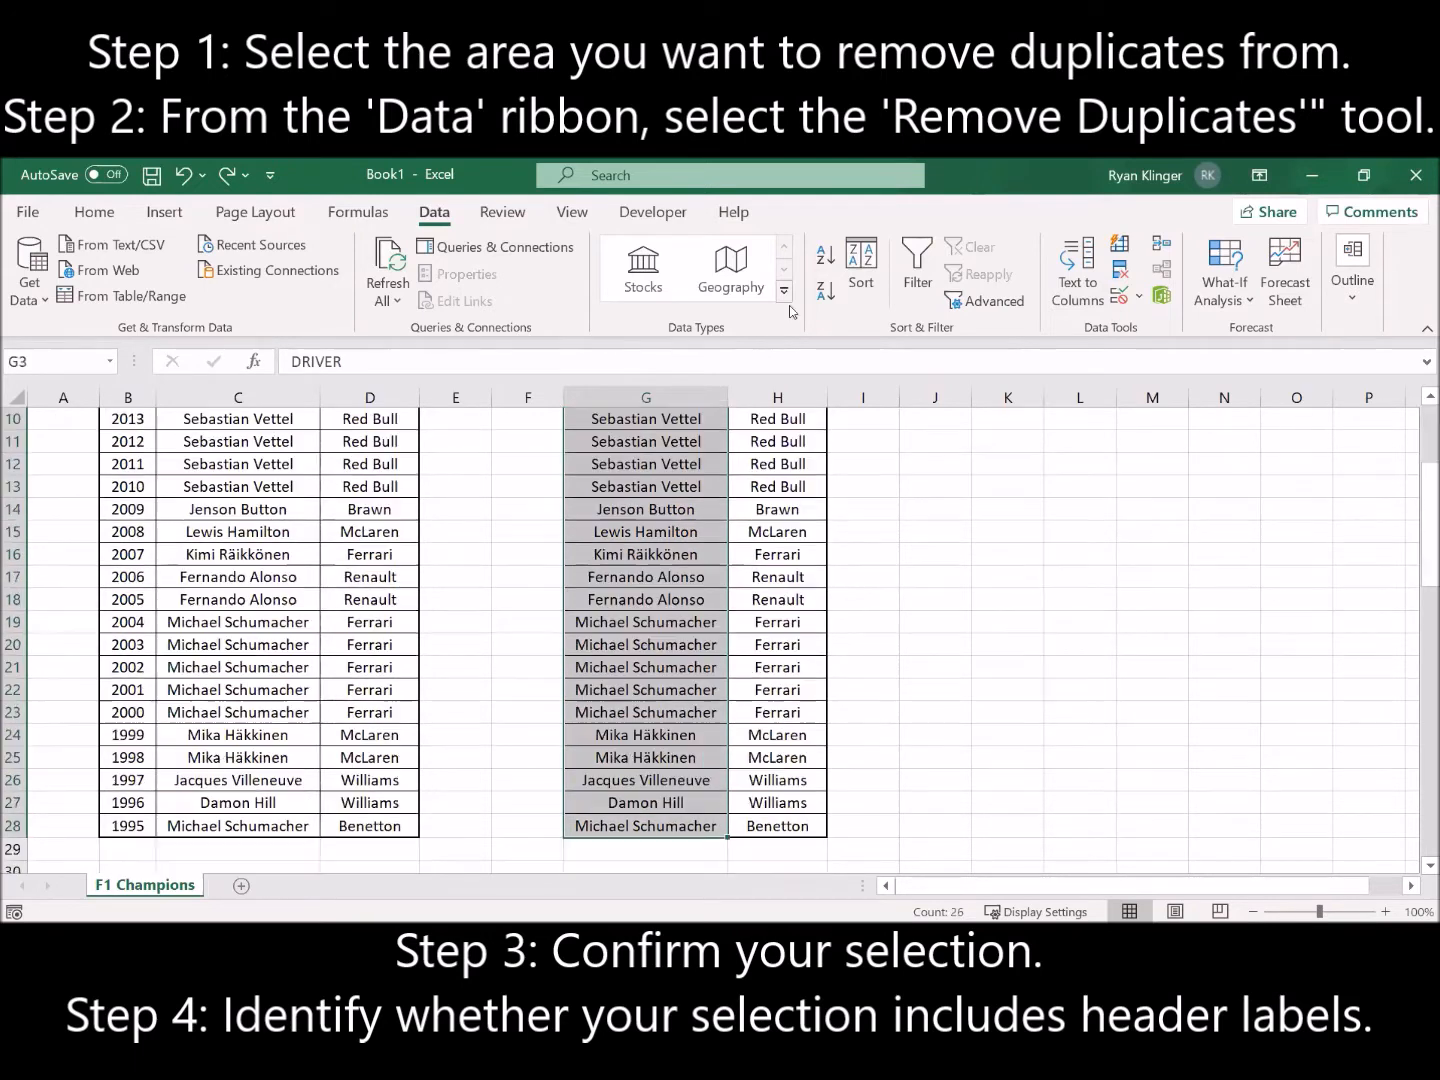
pyautogui.click(1120, 273)
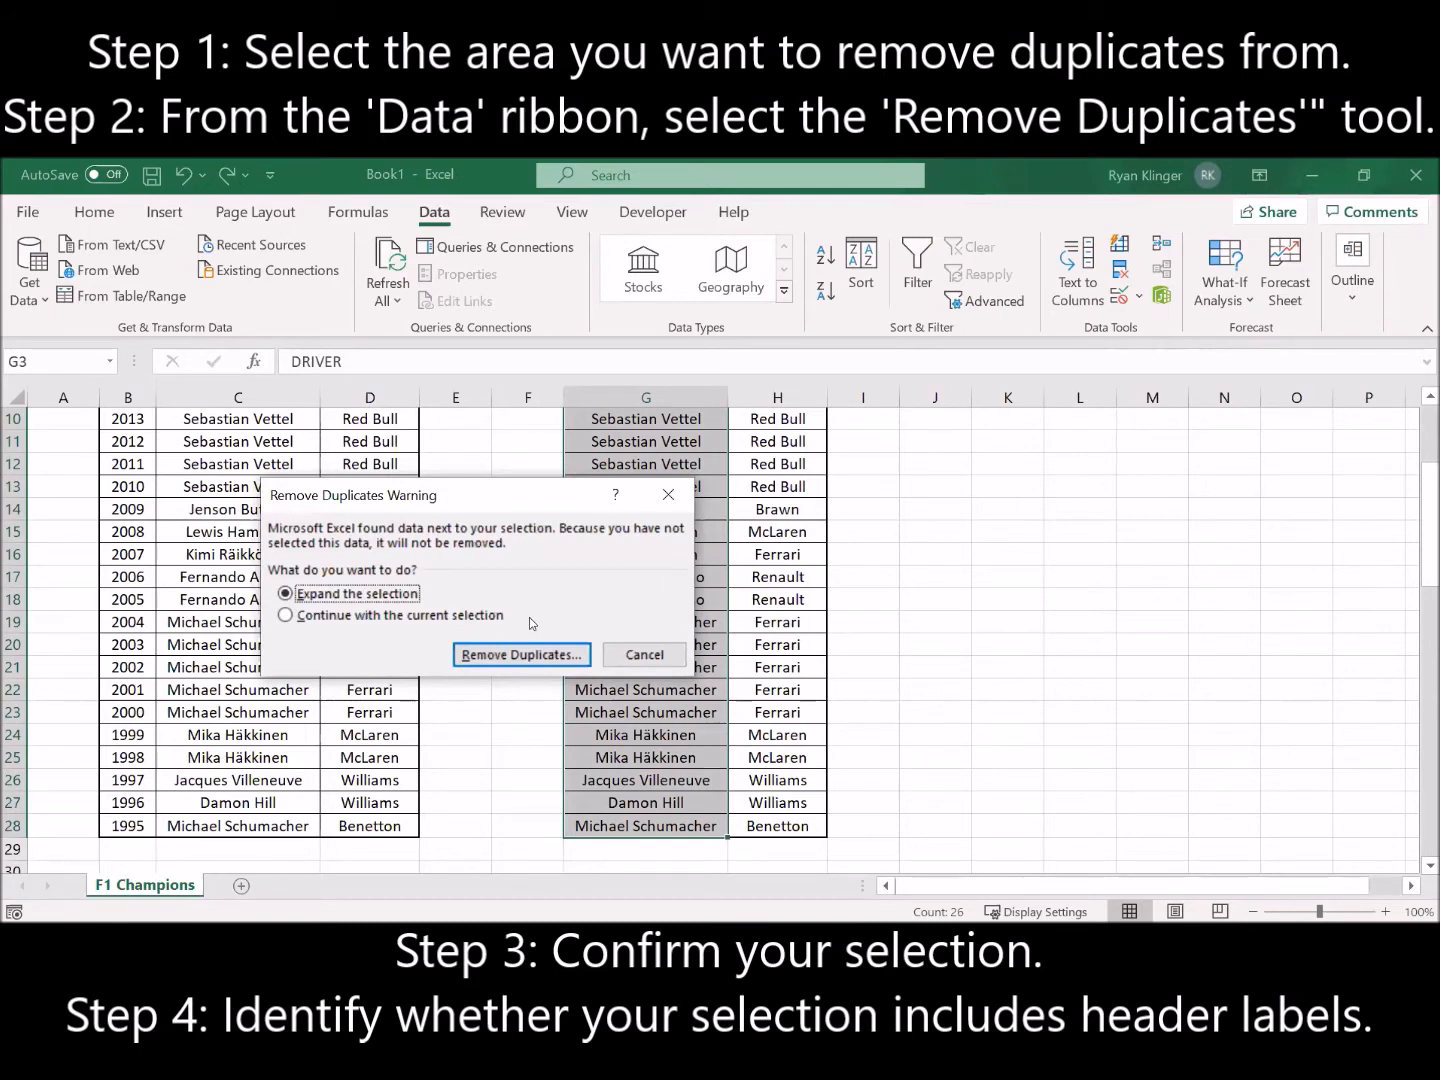
pyautogui.click(311, 618)
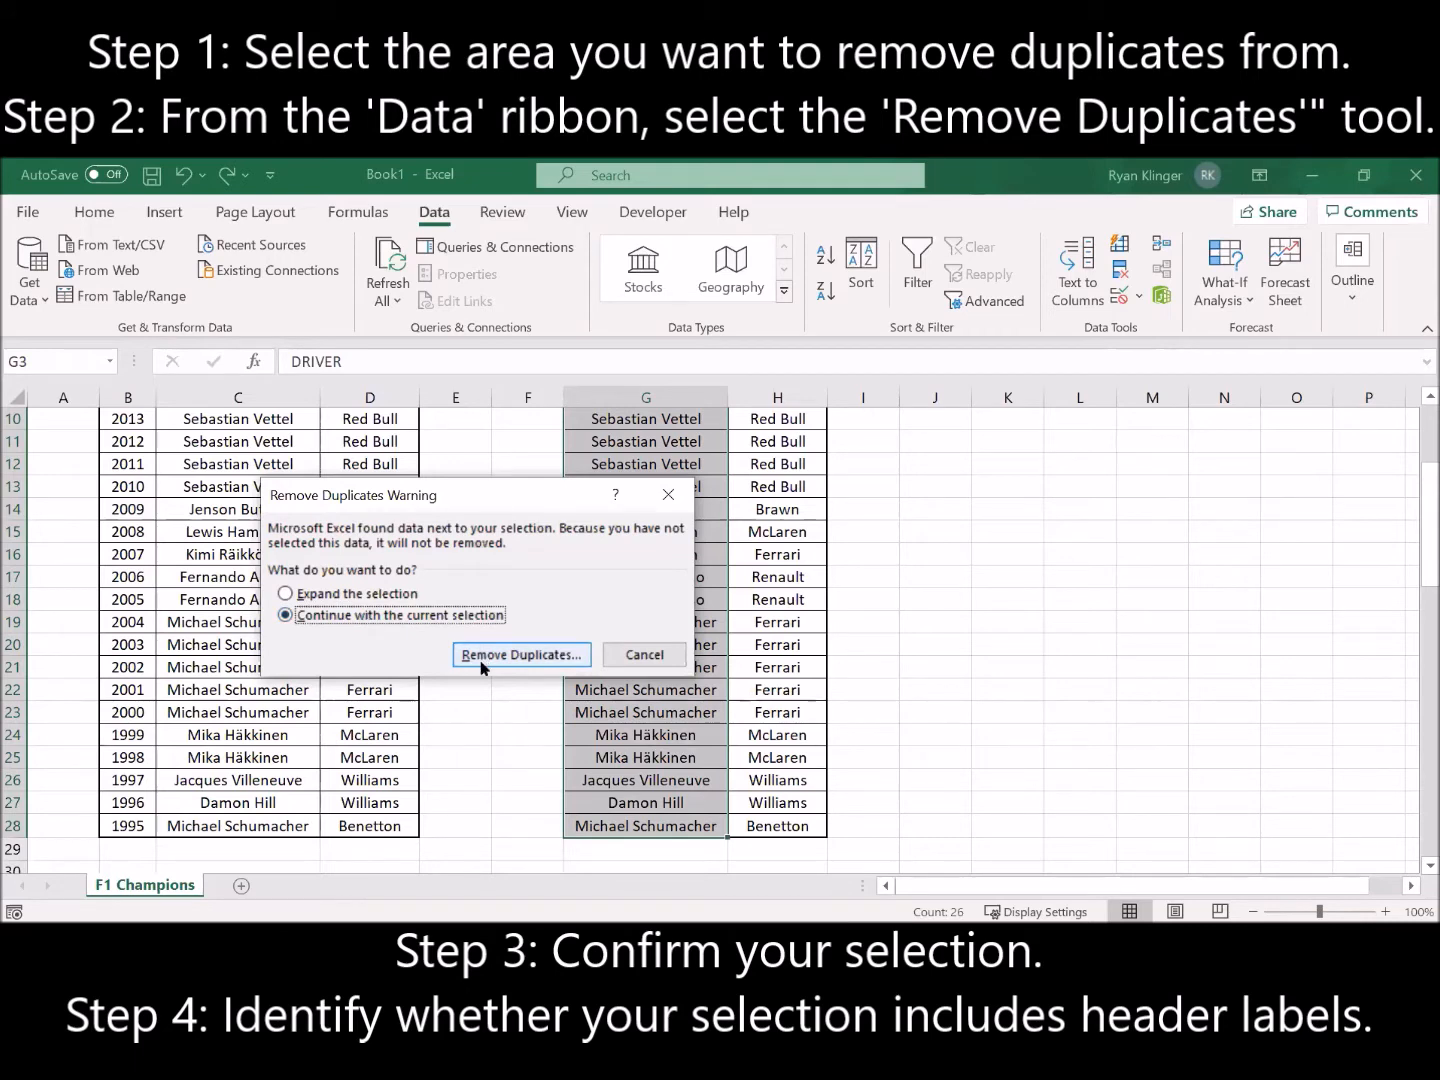
pyautogui.click(521, 653)
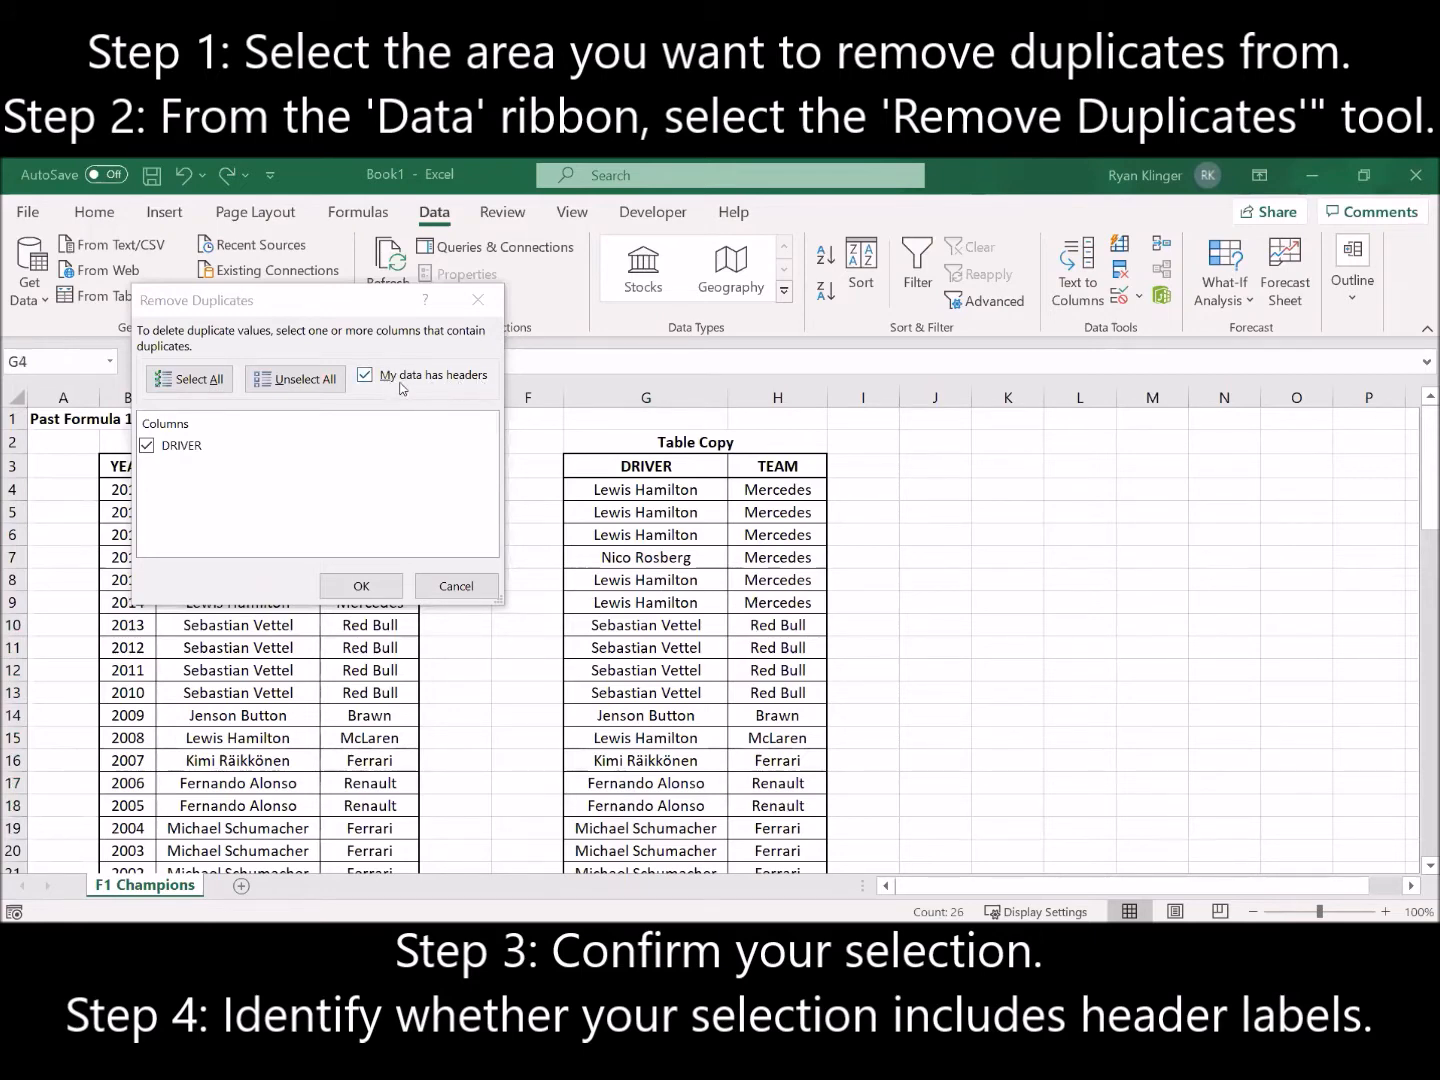
pyautogui.click(473, 383)
pyautogui.click(399, 378)
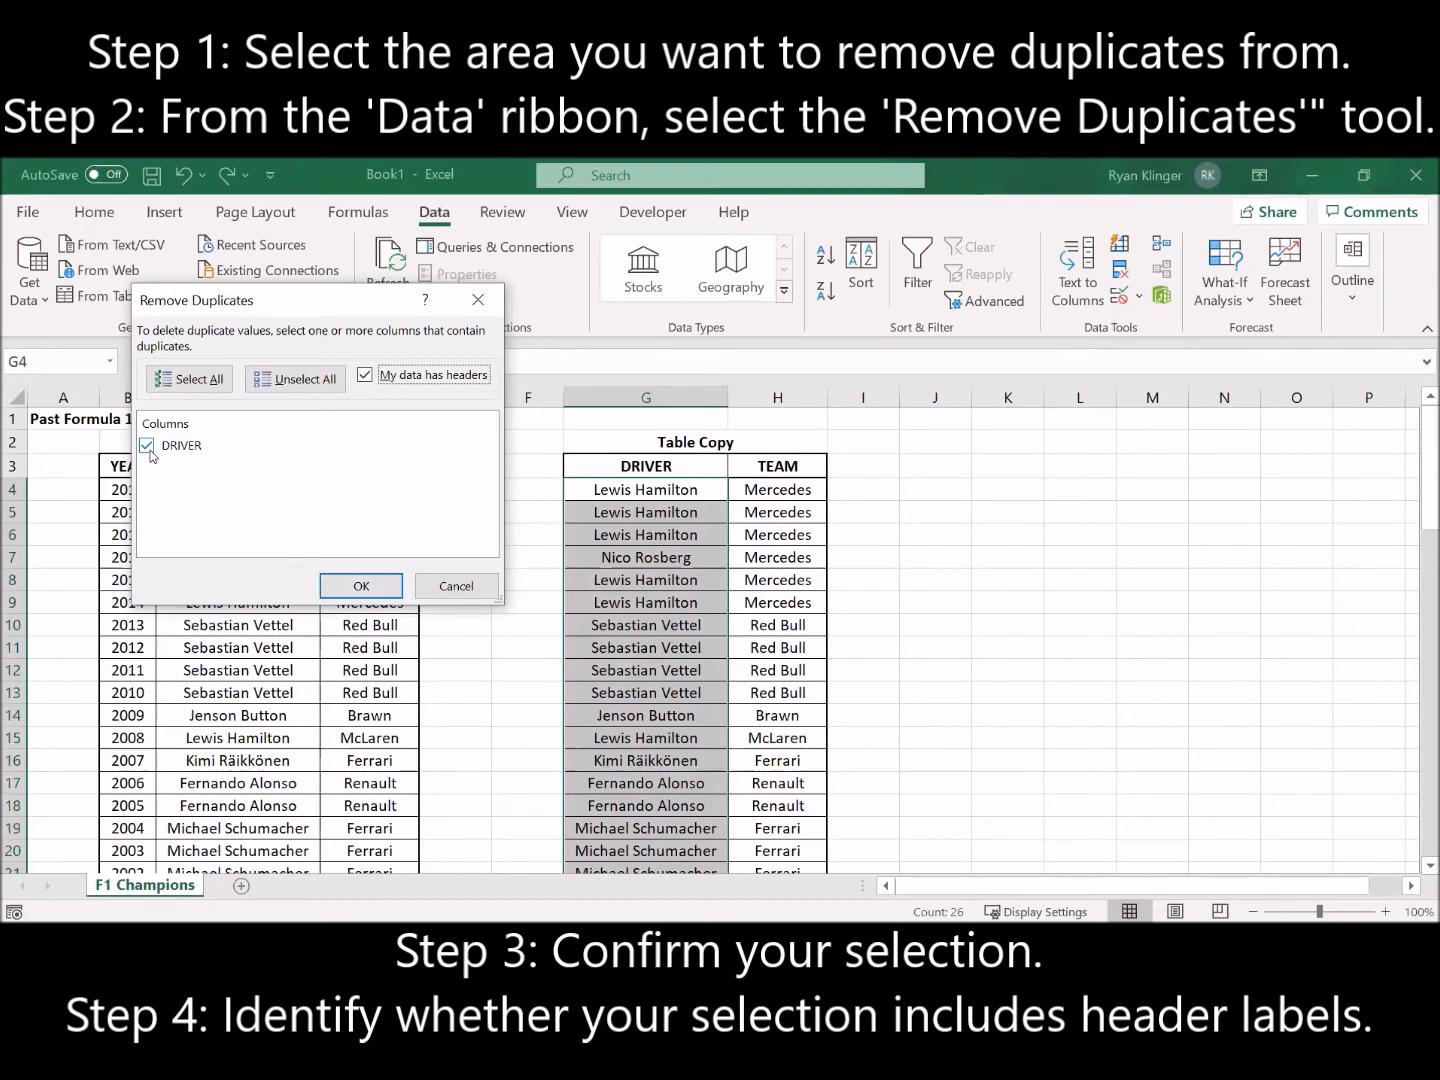
pyautogui.click(342, 589)
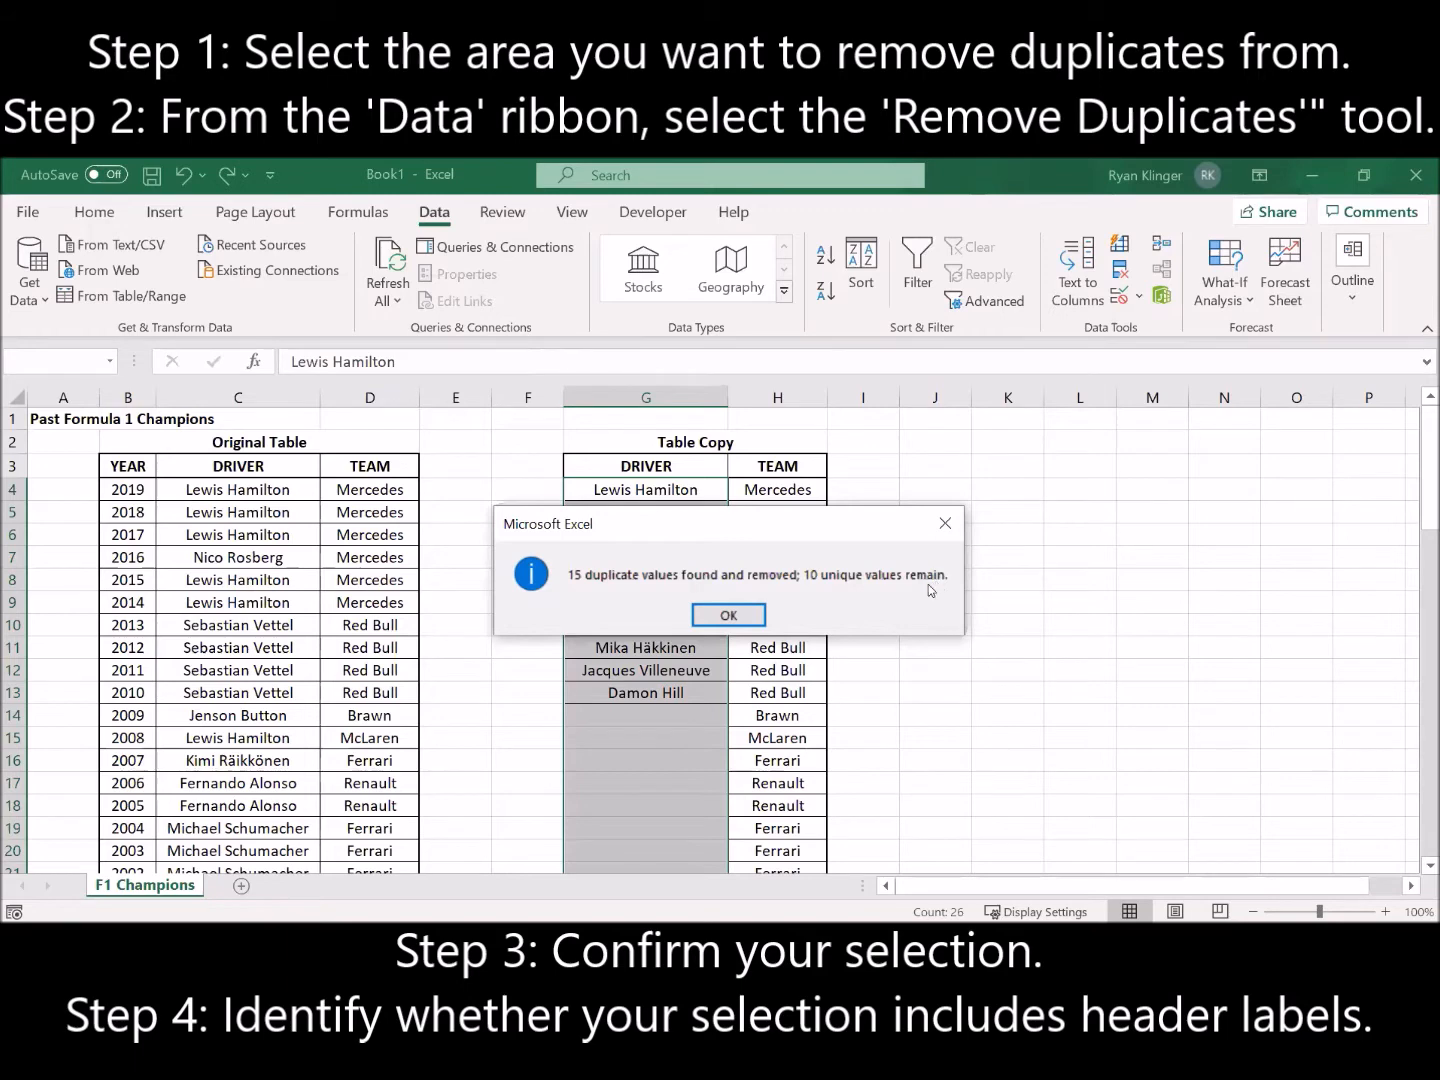
pyautogui.click(729, 616)
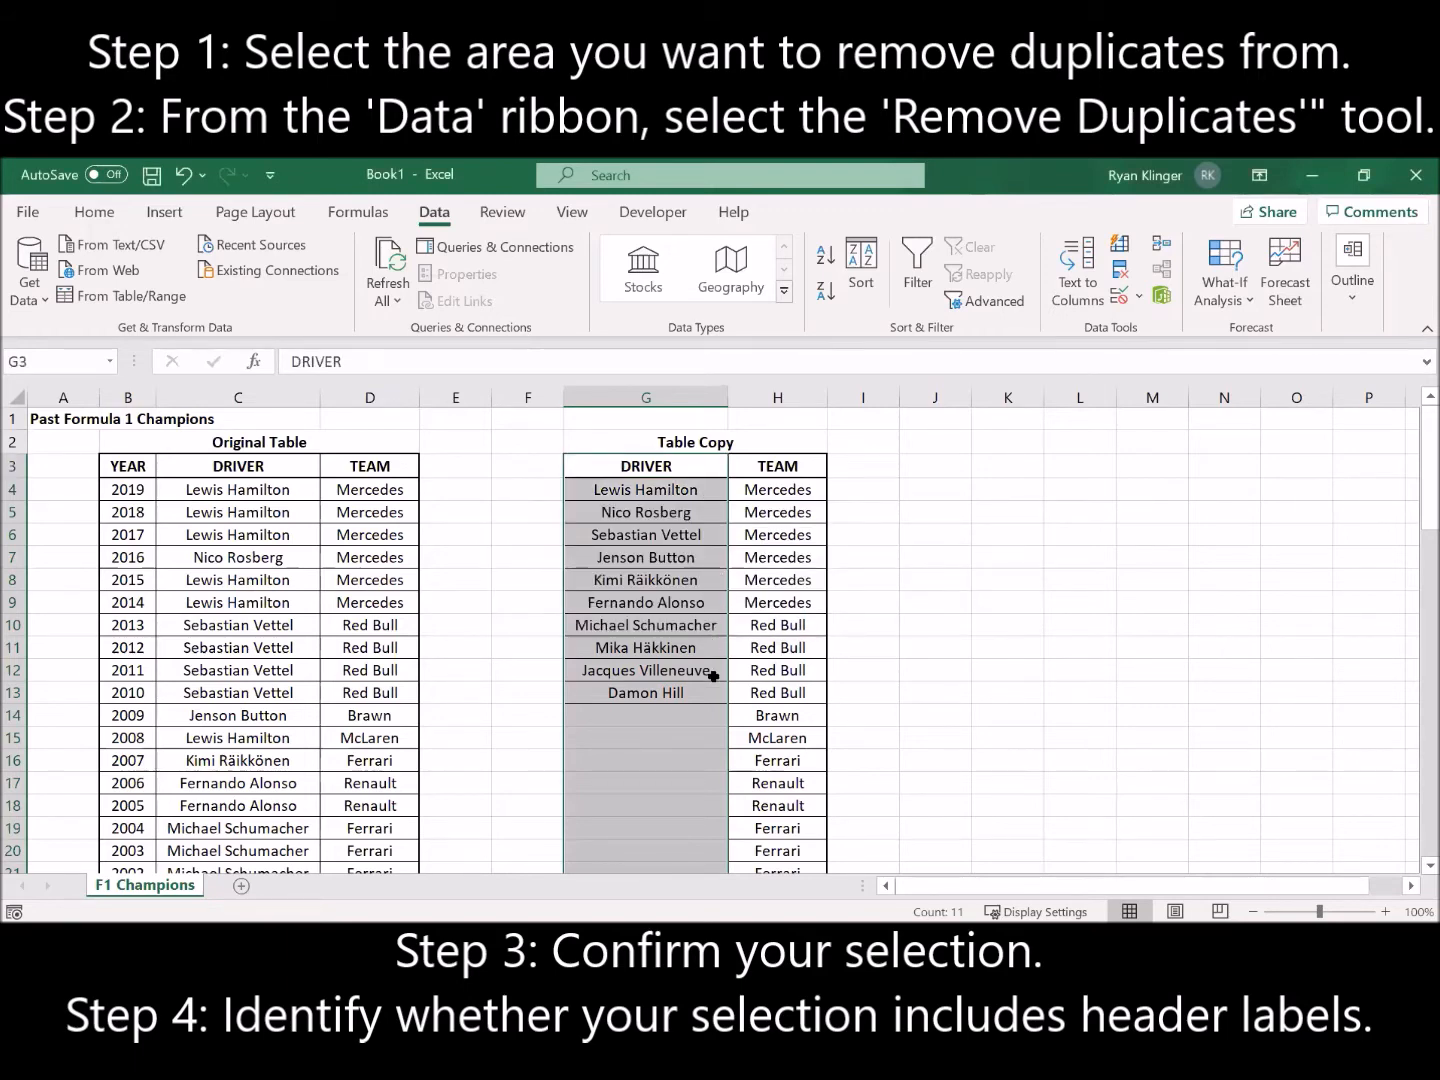
pyautogui.click(707, 720)
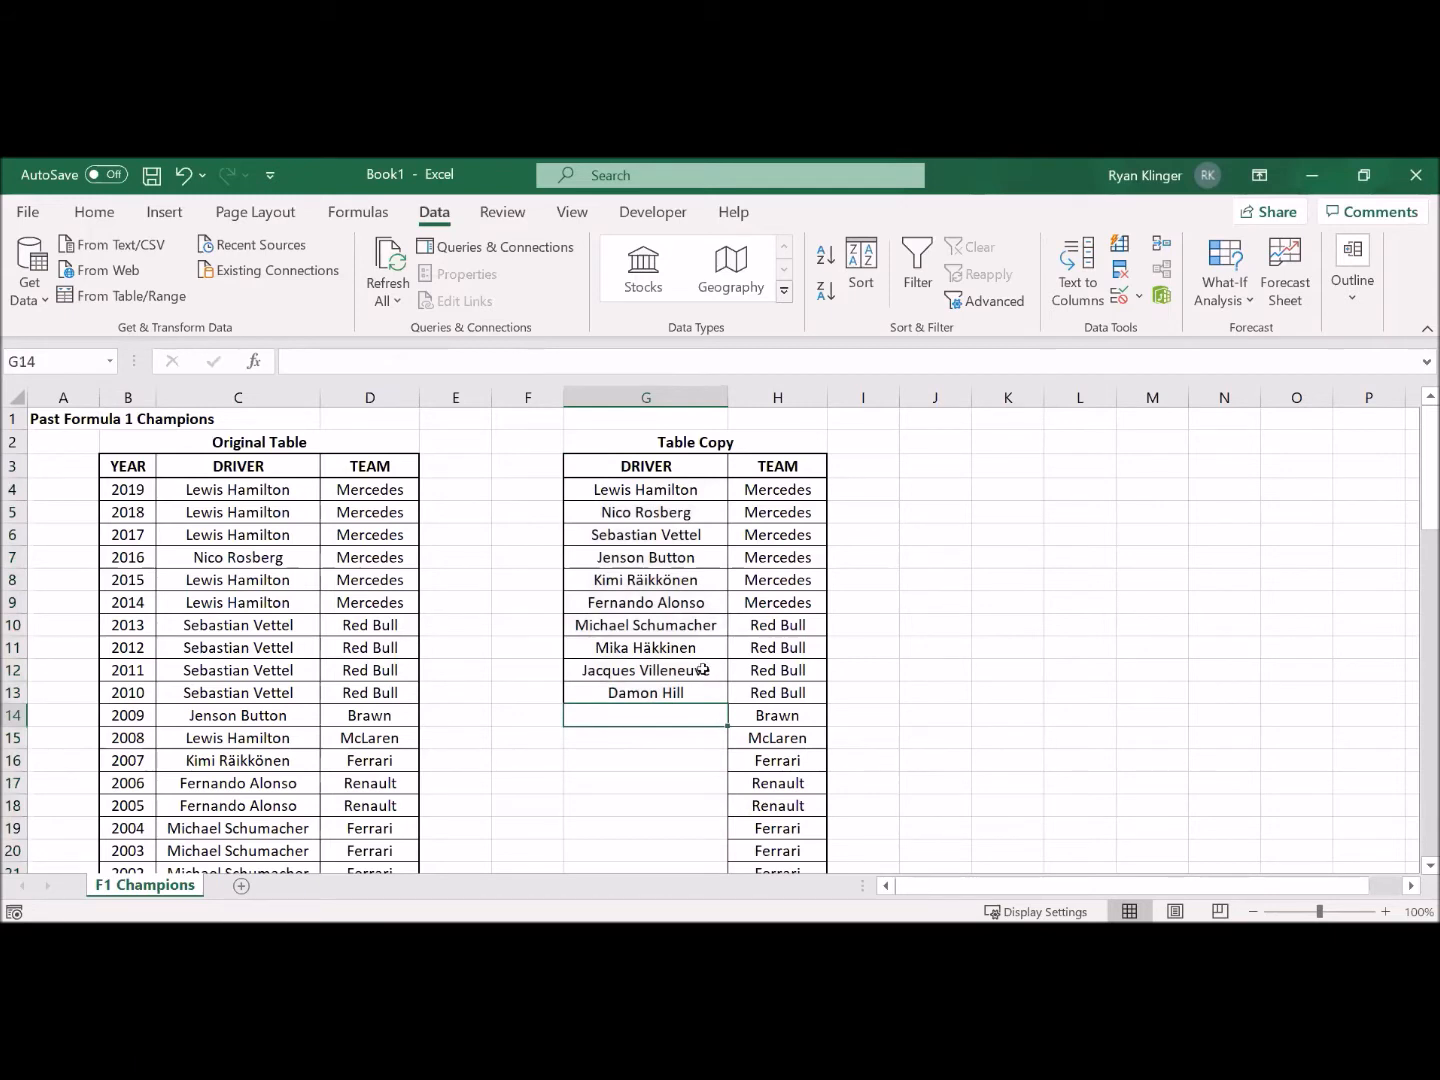
# Step: Remove duplicates from the Table Copy's team names, H4:H28, continuing with the current selection and with the data-has-headers option off
pyautogui.click(735, 491)
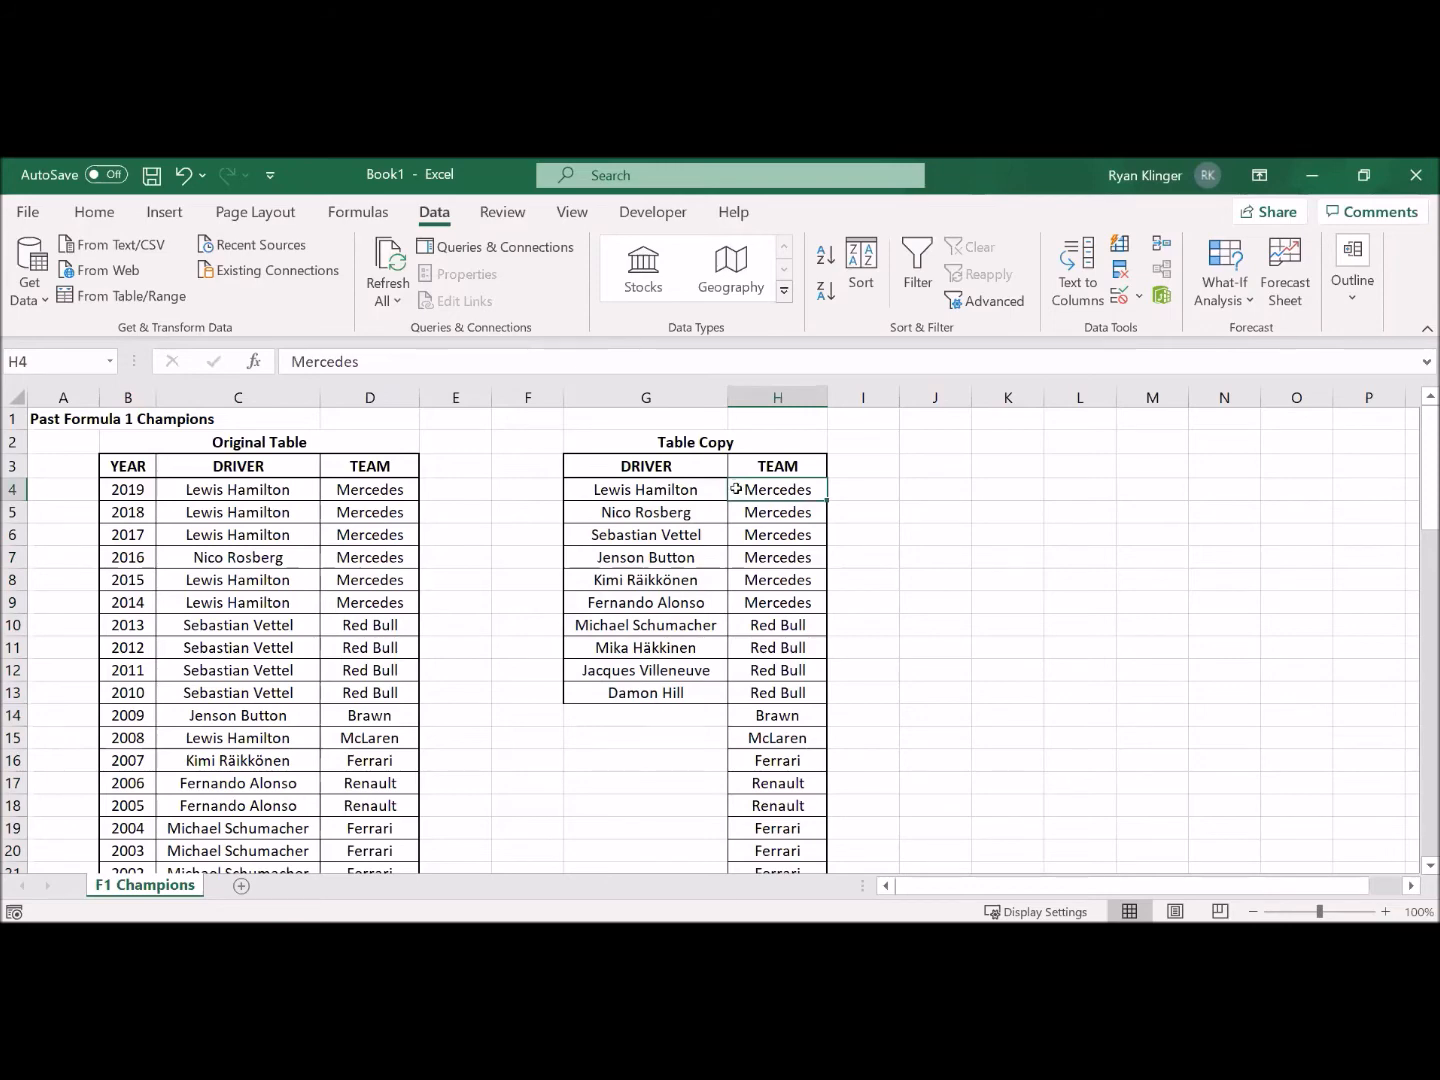
pyautogui.moveTo(736, 489); pyautogui.dragTo(748, 895)
pyautogui.scroll(3, 761, 784)
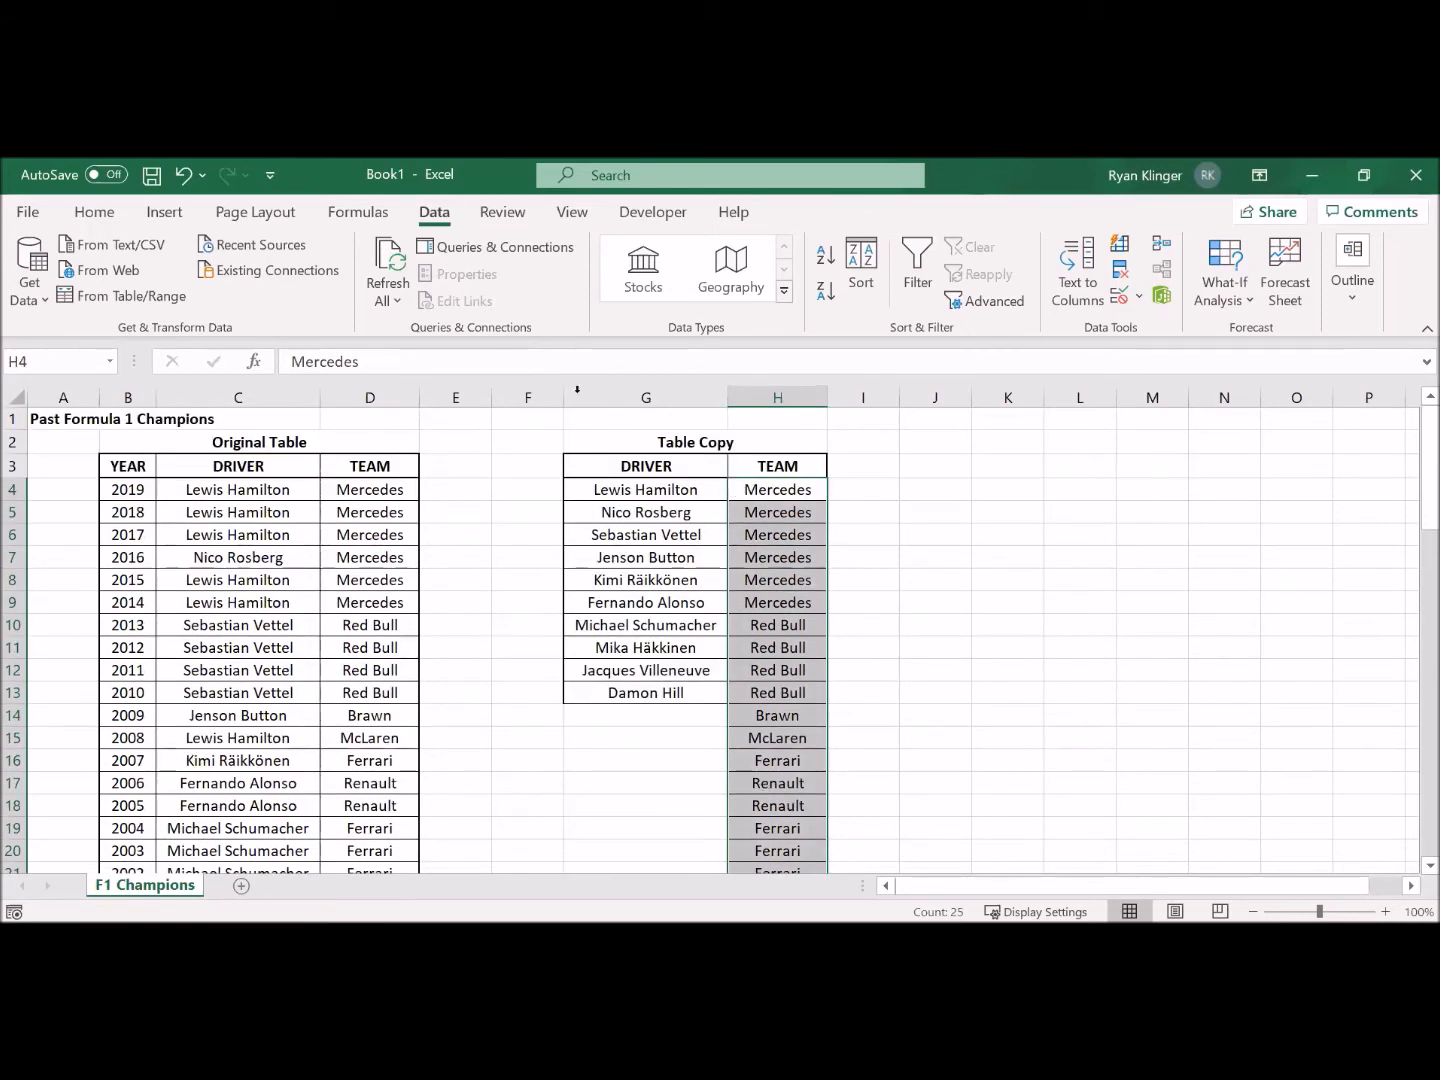
pyautogui.click(1121, 275)
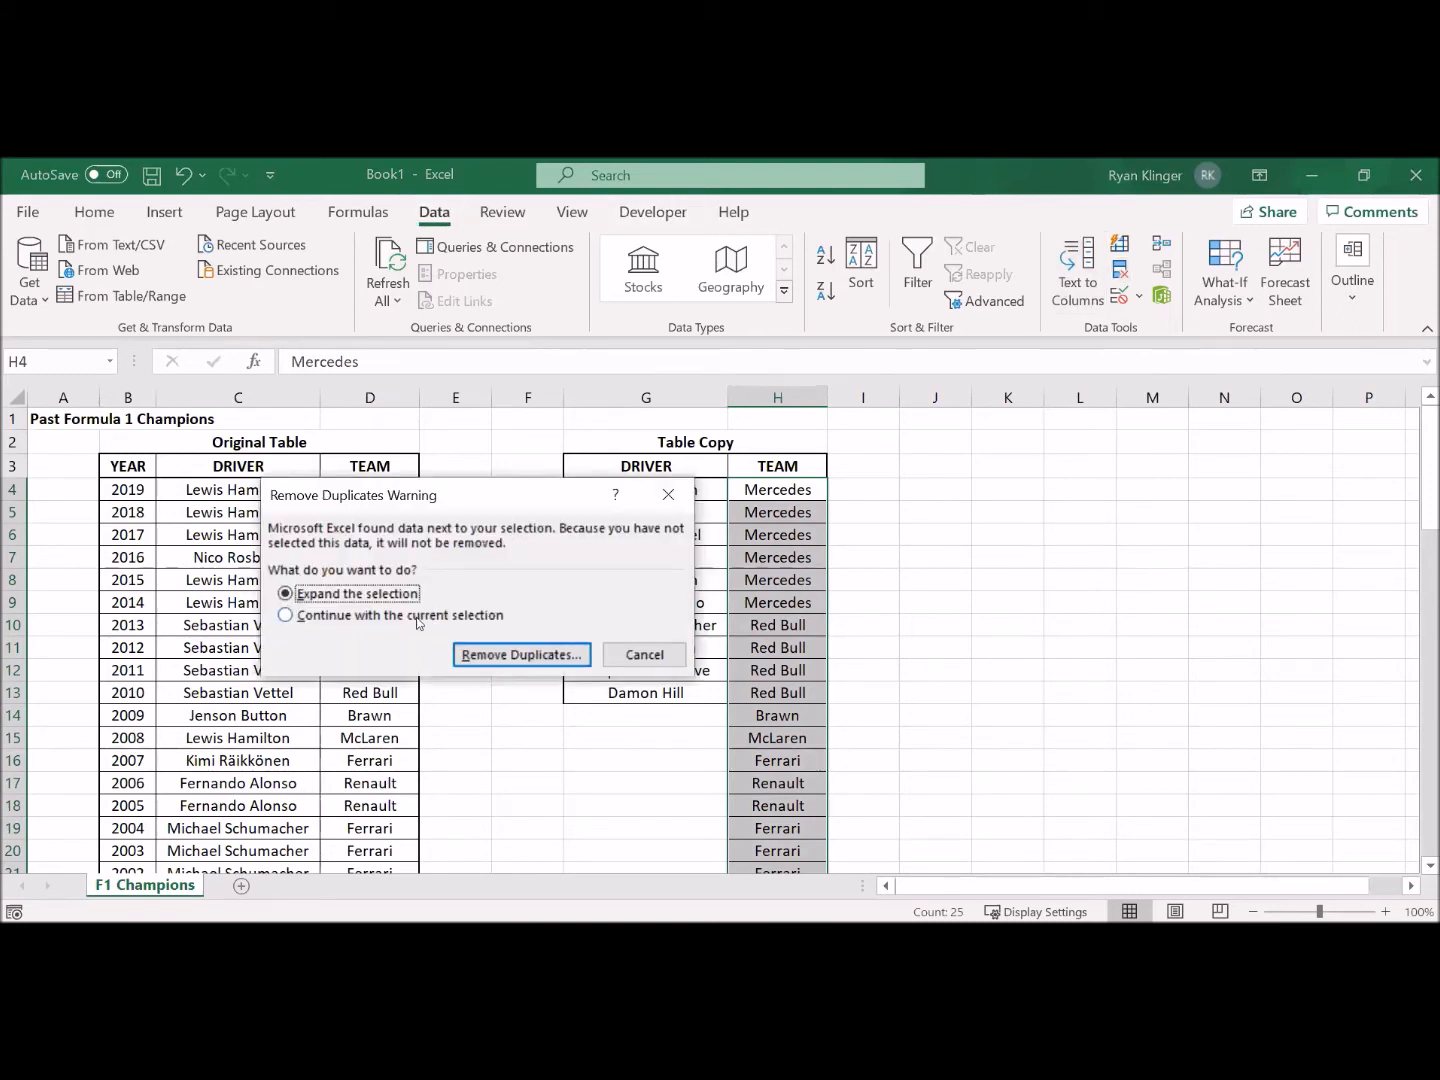
pyautogui.click(418, 620)
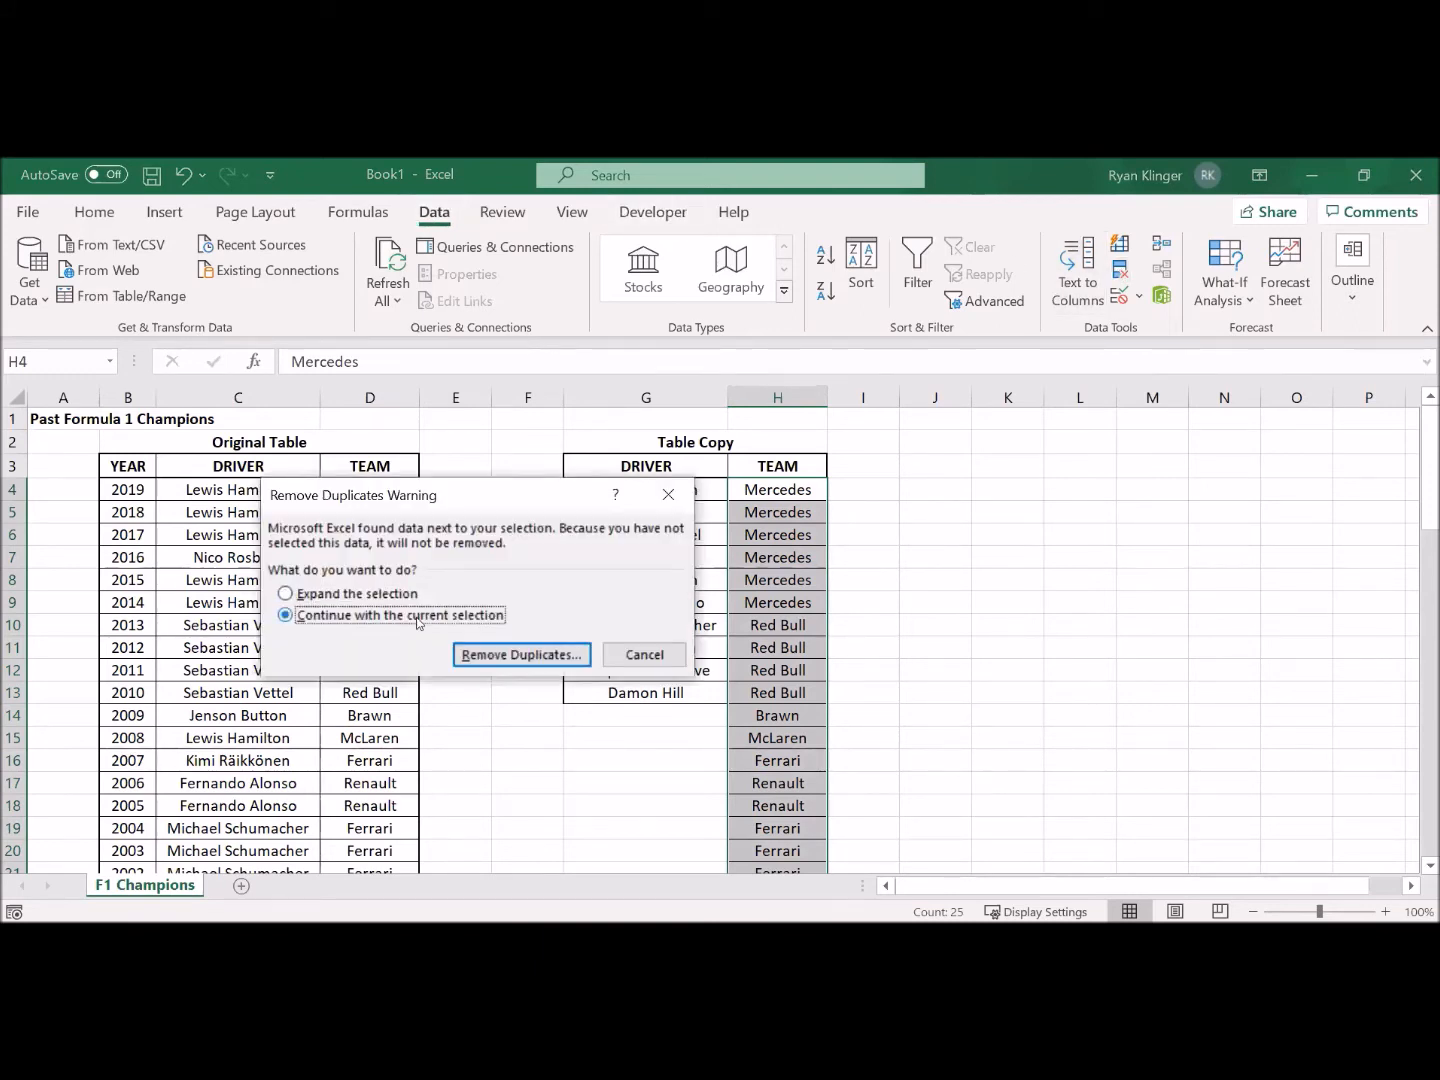
pyautogui.click(497, 661)
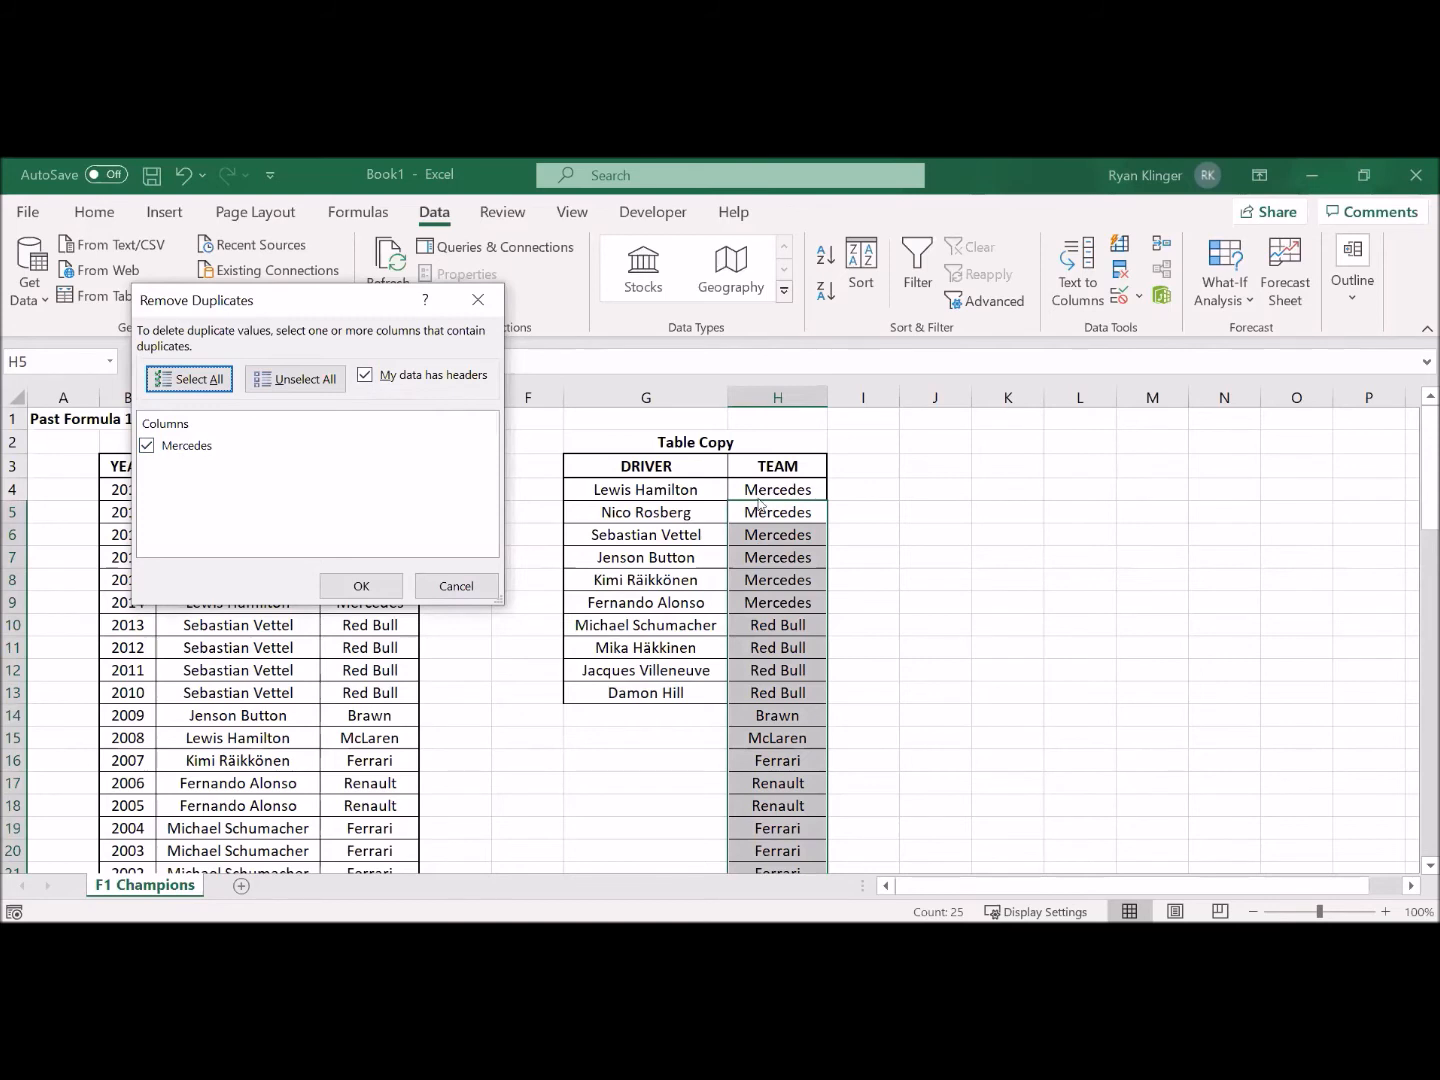
pyautogui.click(365, 376)
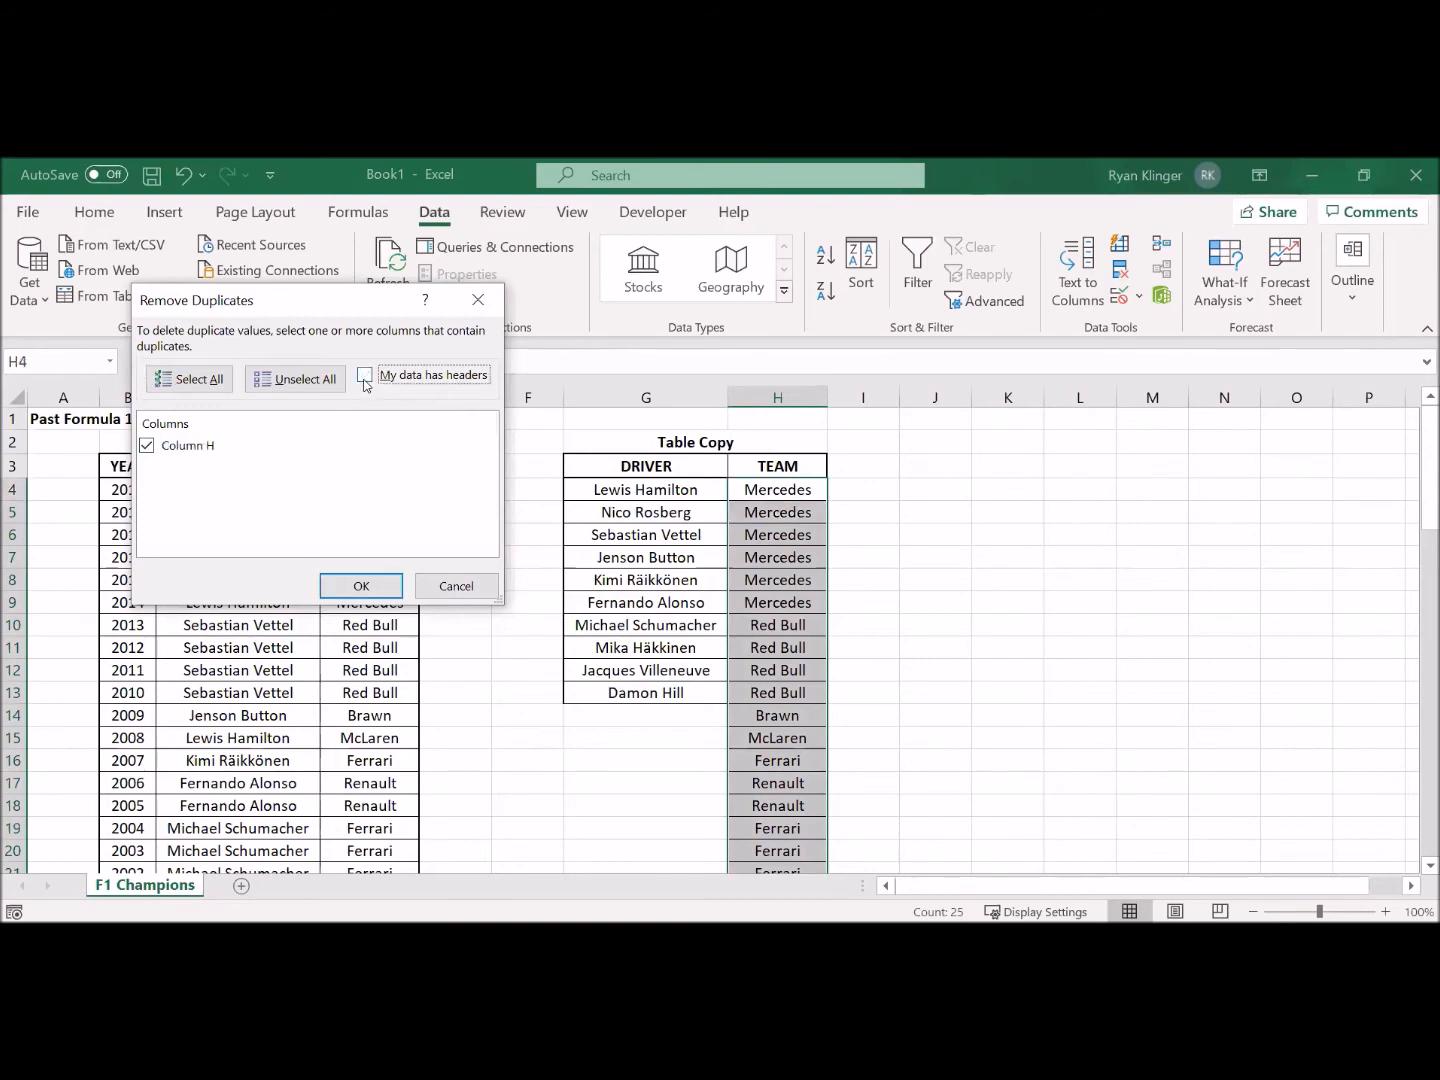
pyautogui.click(362, 586)
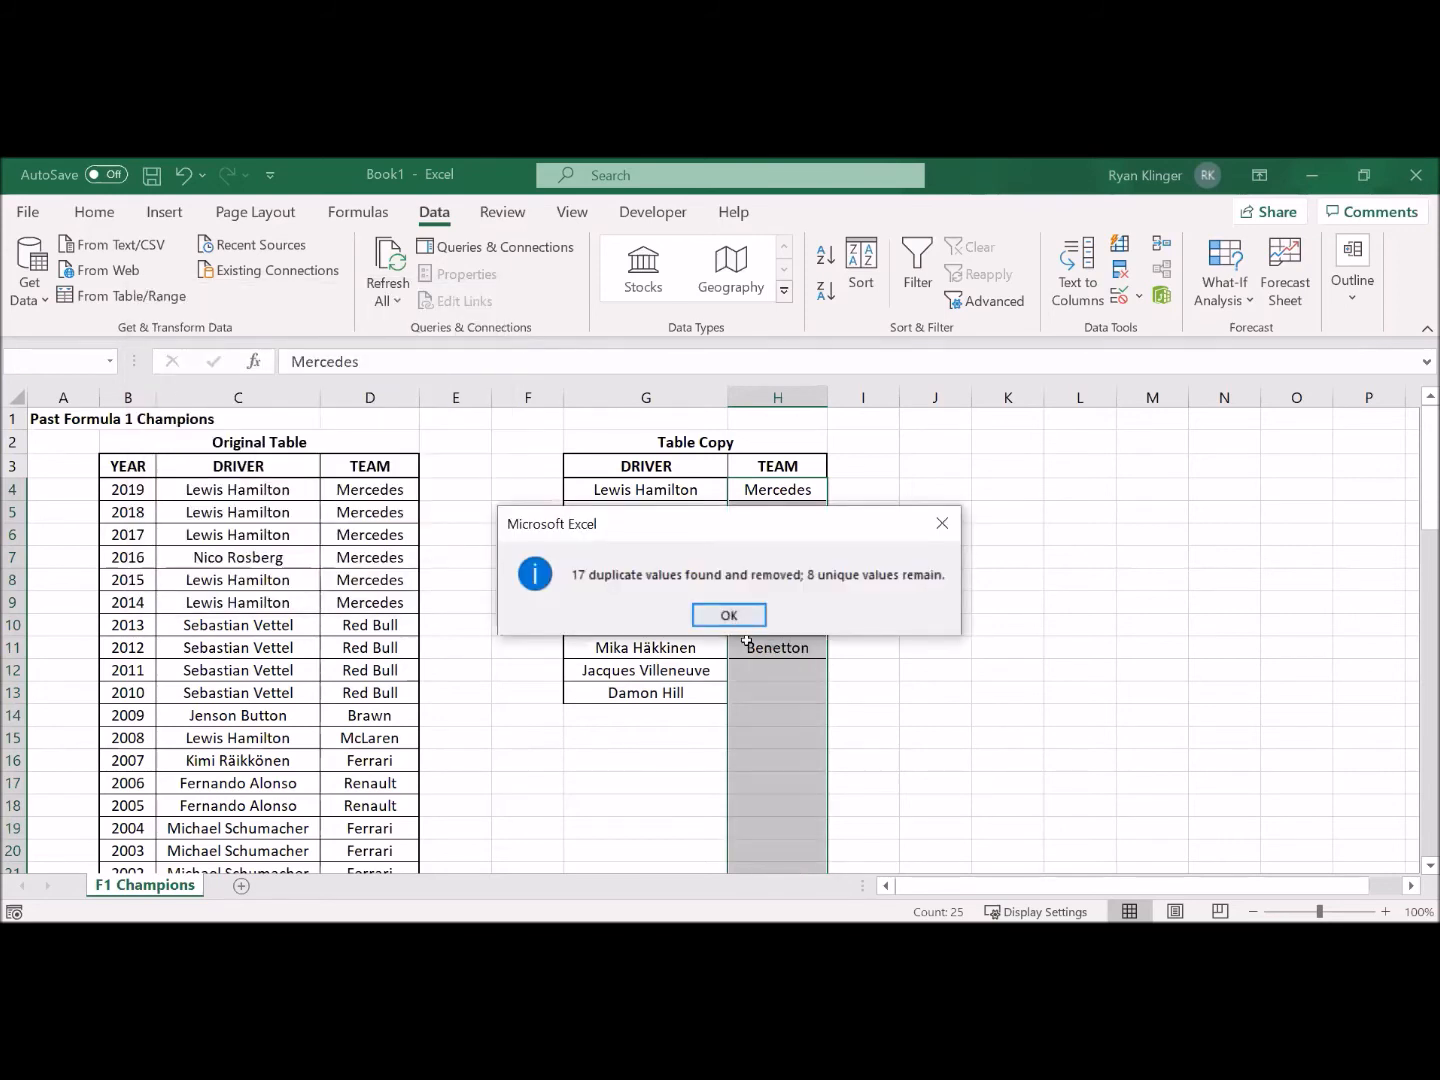
pyautogui.press('Return')
pyautogui.click(900, 724)
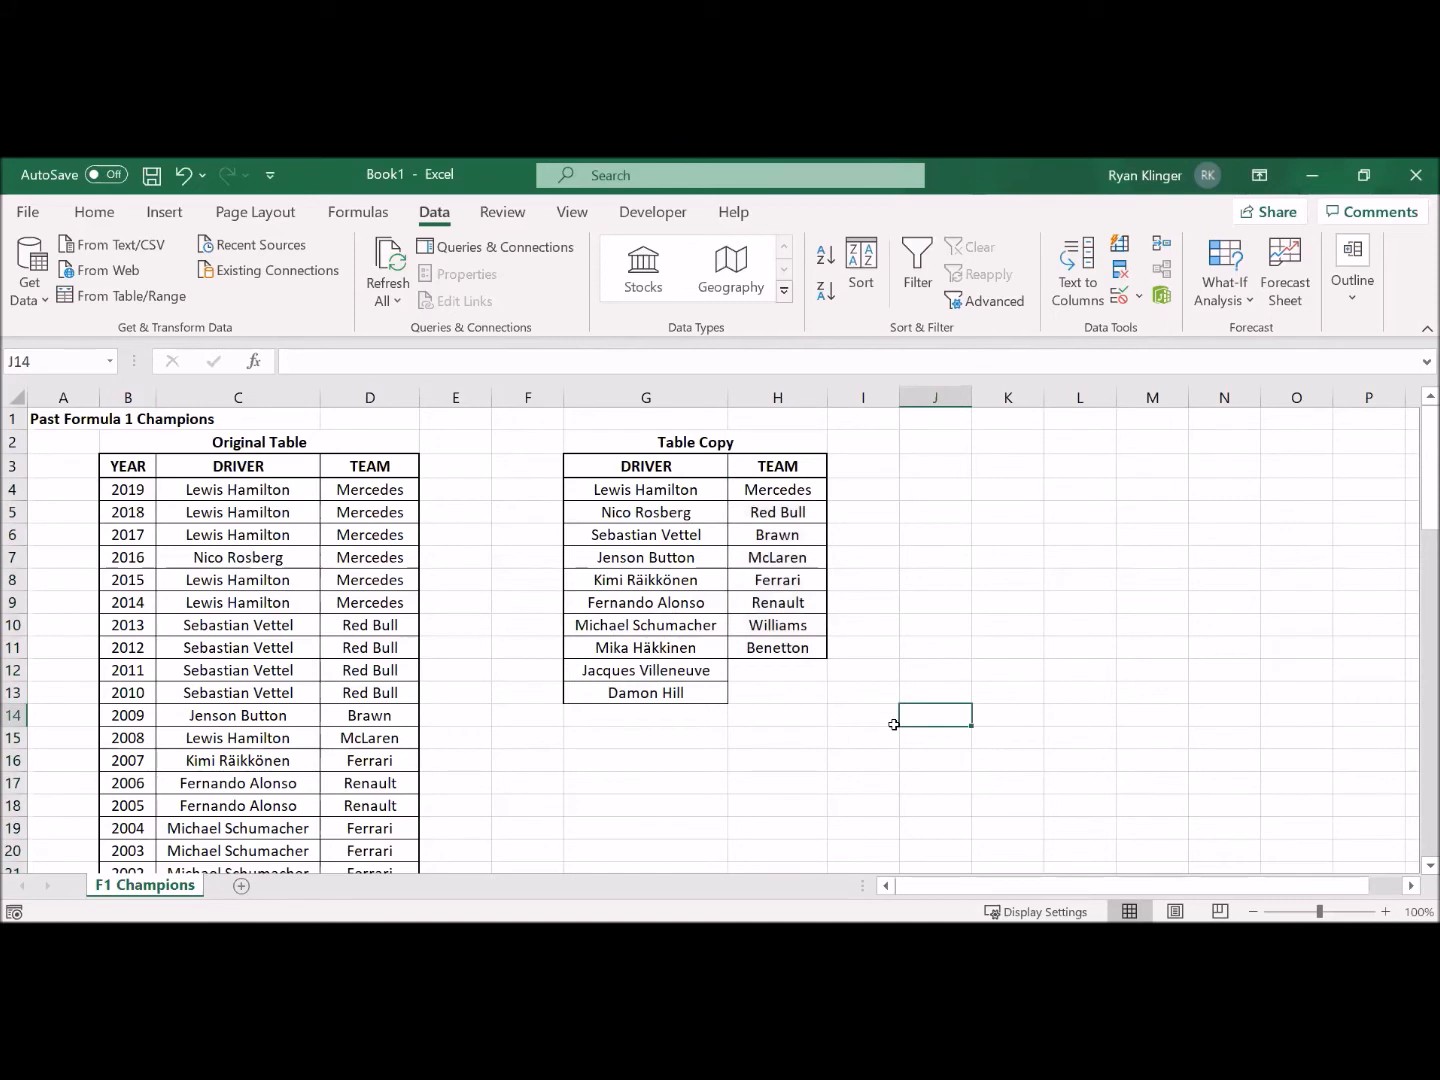
# Step: Undo both duplicate removals in the Table Copy's DRIVER and TEAM columns
pyautogui.hotkey('ctrl', 'z')
pyautogui.hotkey('ctrl', 'z')
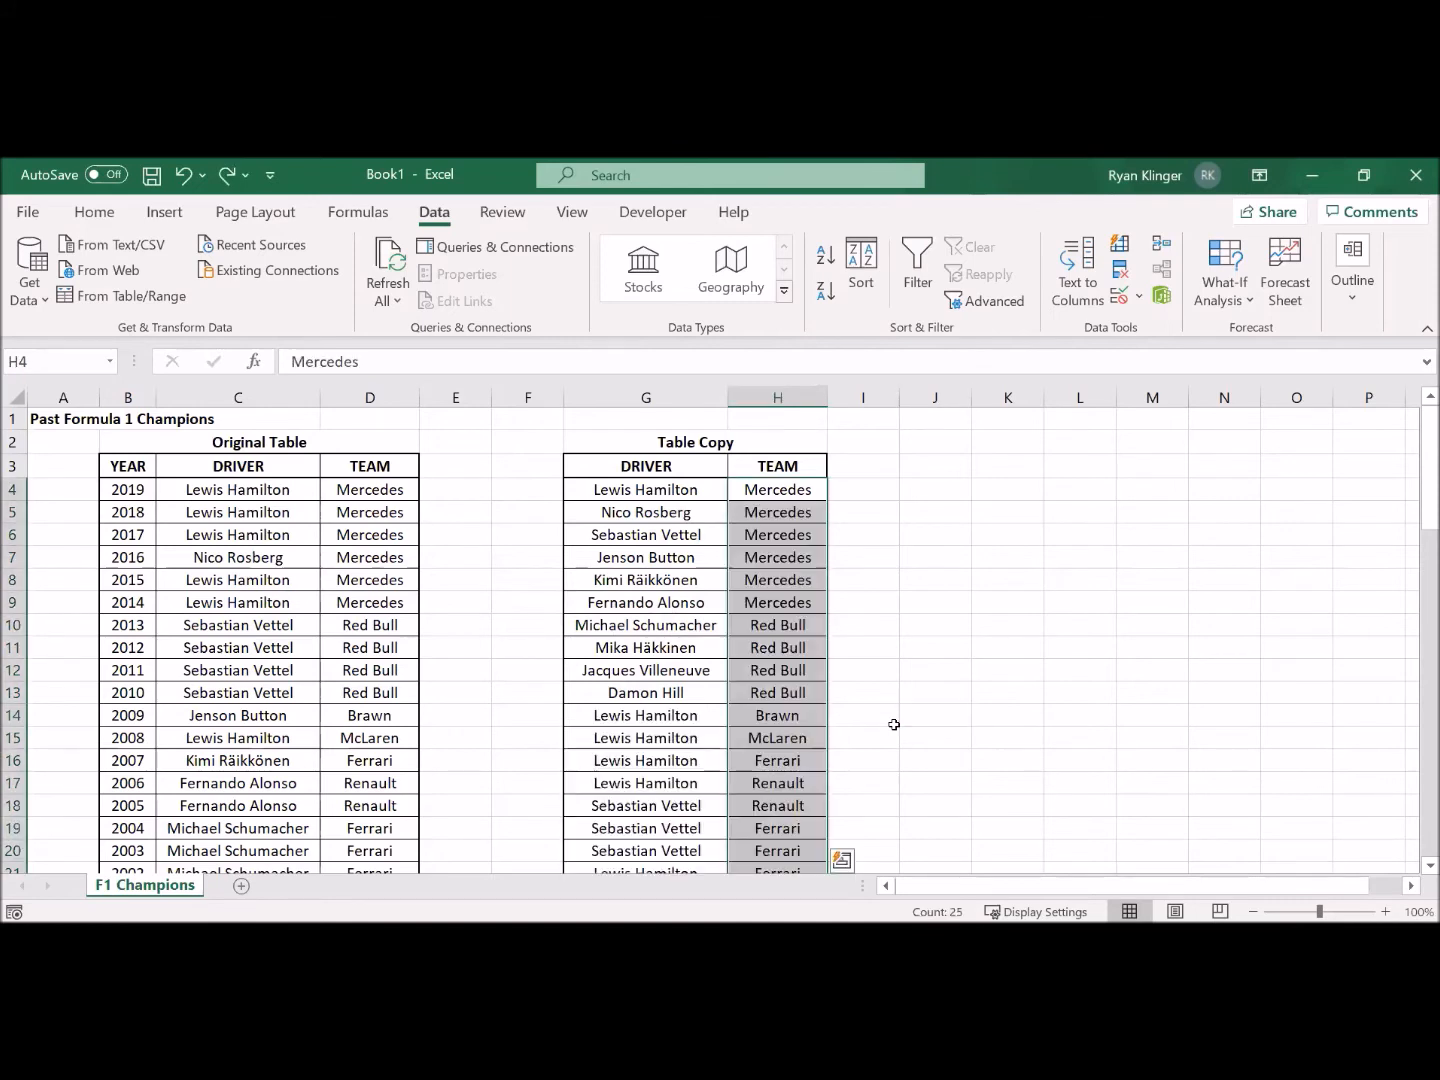
pyautogui.click(850, 595)
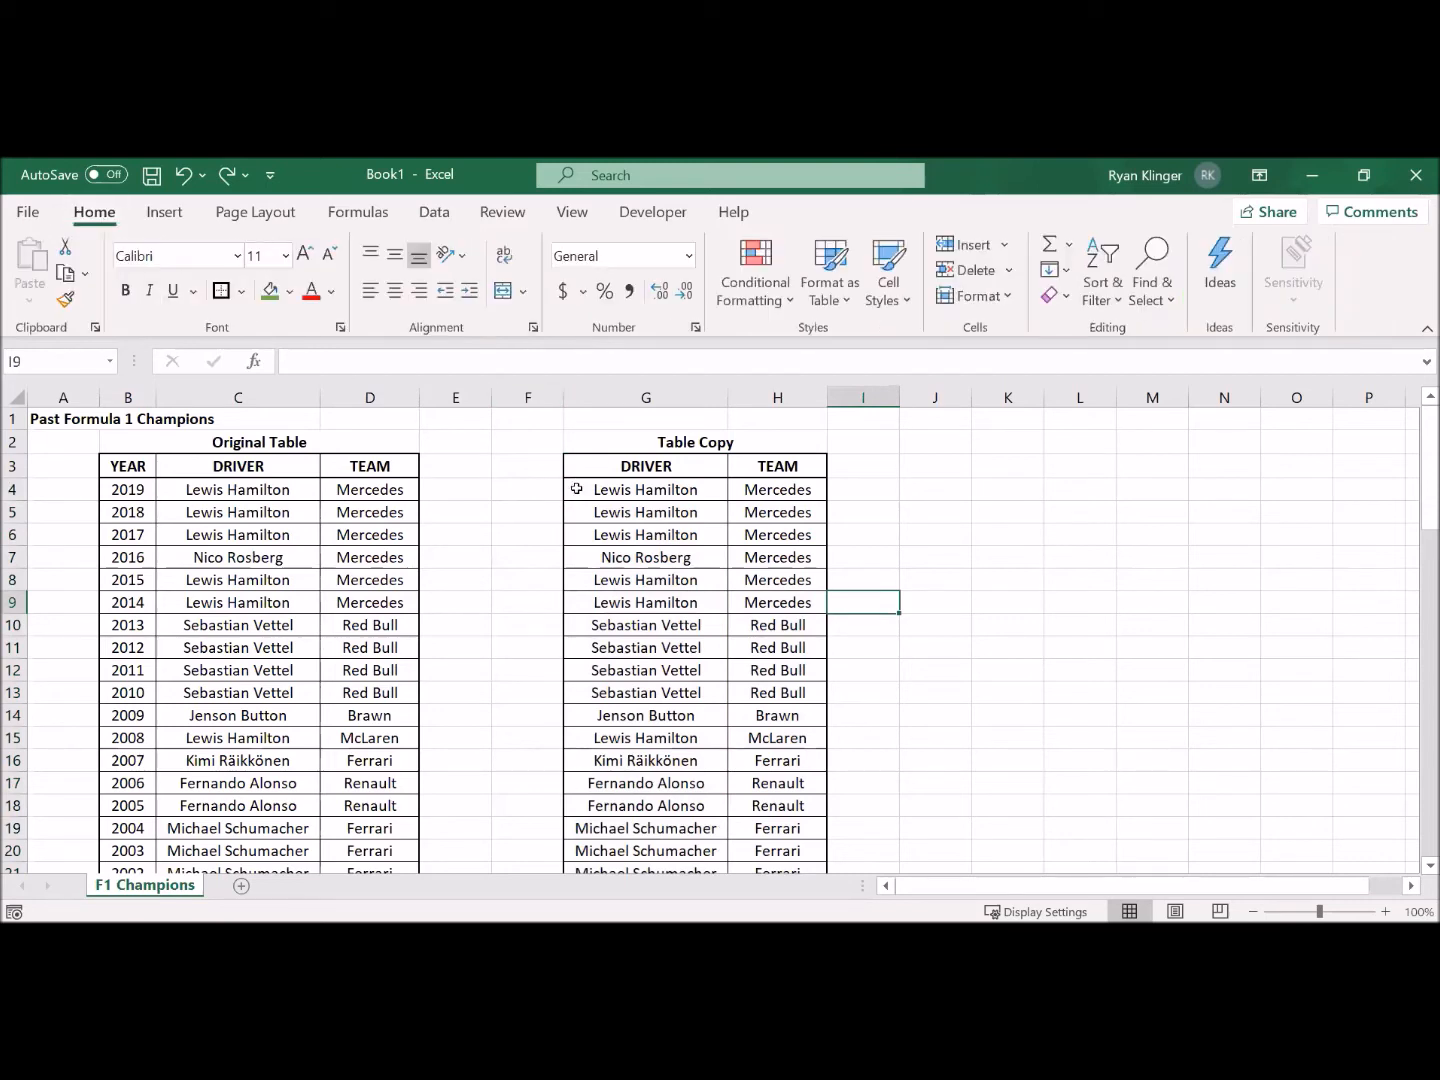
# Step: In the Table Copy, fill G4:H4 and G15:H15 green, and fill the repeated pairs in G5:H6 and G8:H9 red
pyautogui.moveTo(578, 490); pyautogui.dragTo(752, 489)
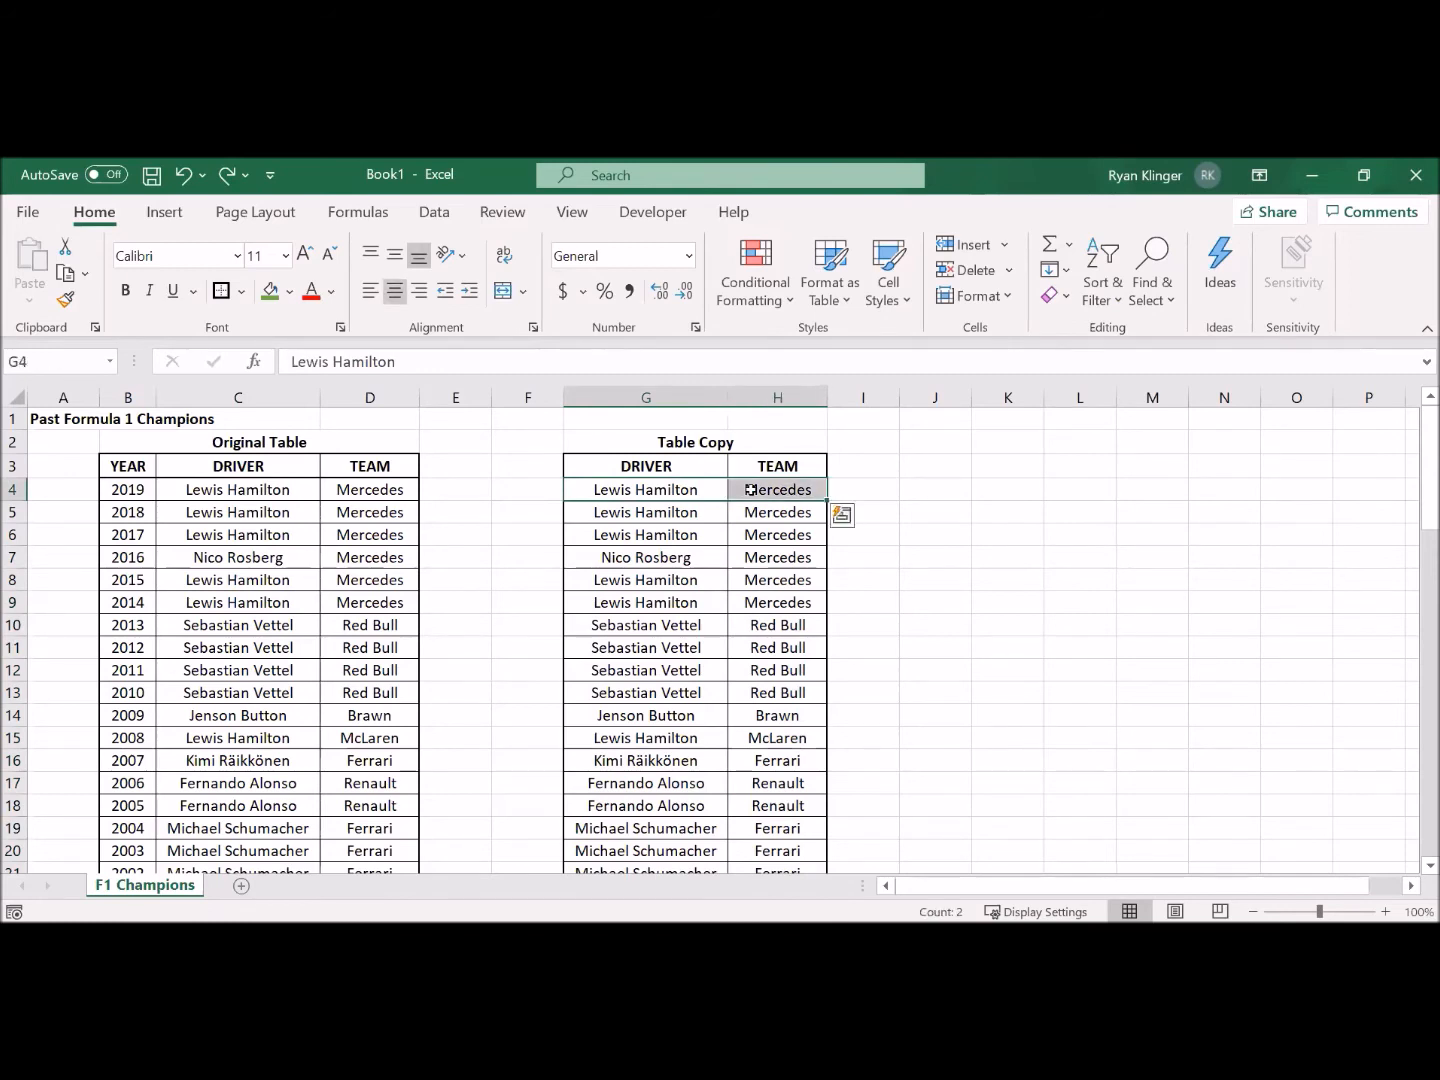
pyautogui.click(269, 292)
pyautogui.click(710, 515)
pyautogui.moveTo(710, 514); pyautogui.dragTo(770, 536)
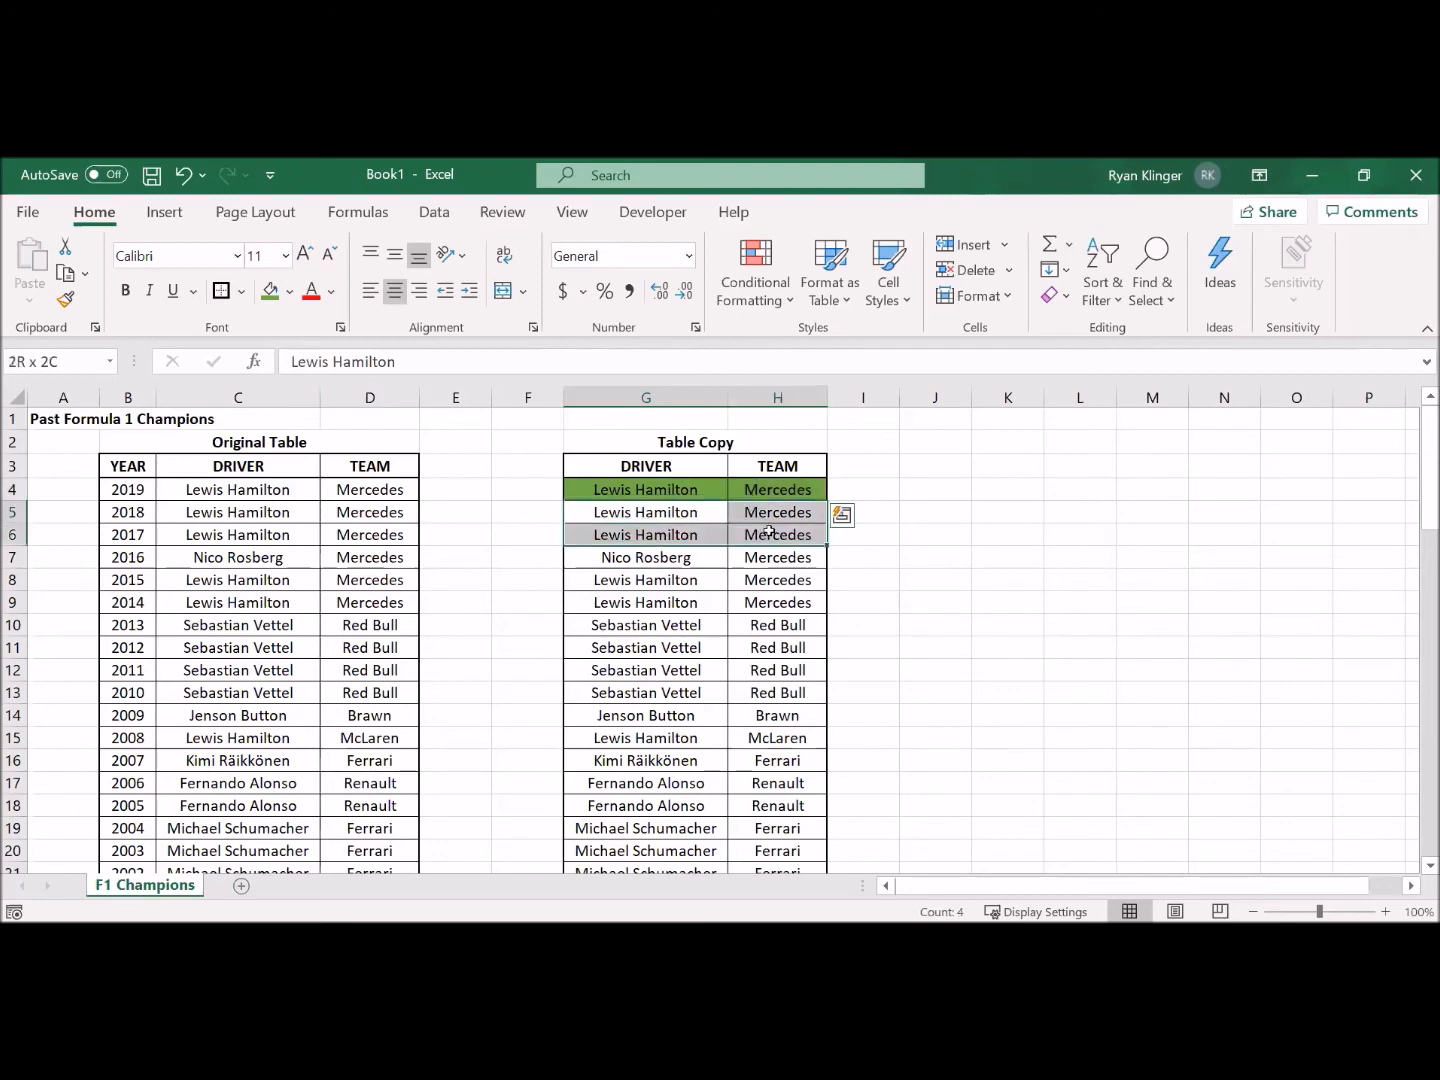
pyautogui.click(290, 302)
pyautogui.click(289, 504)
pyautogui.moveTo(645, 581); pyautogui.dragTo(769, 603)
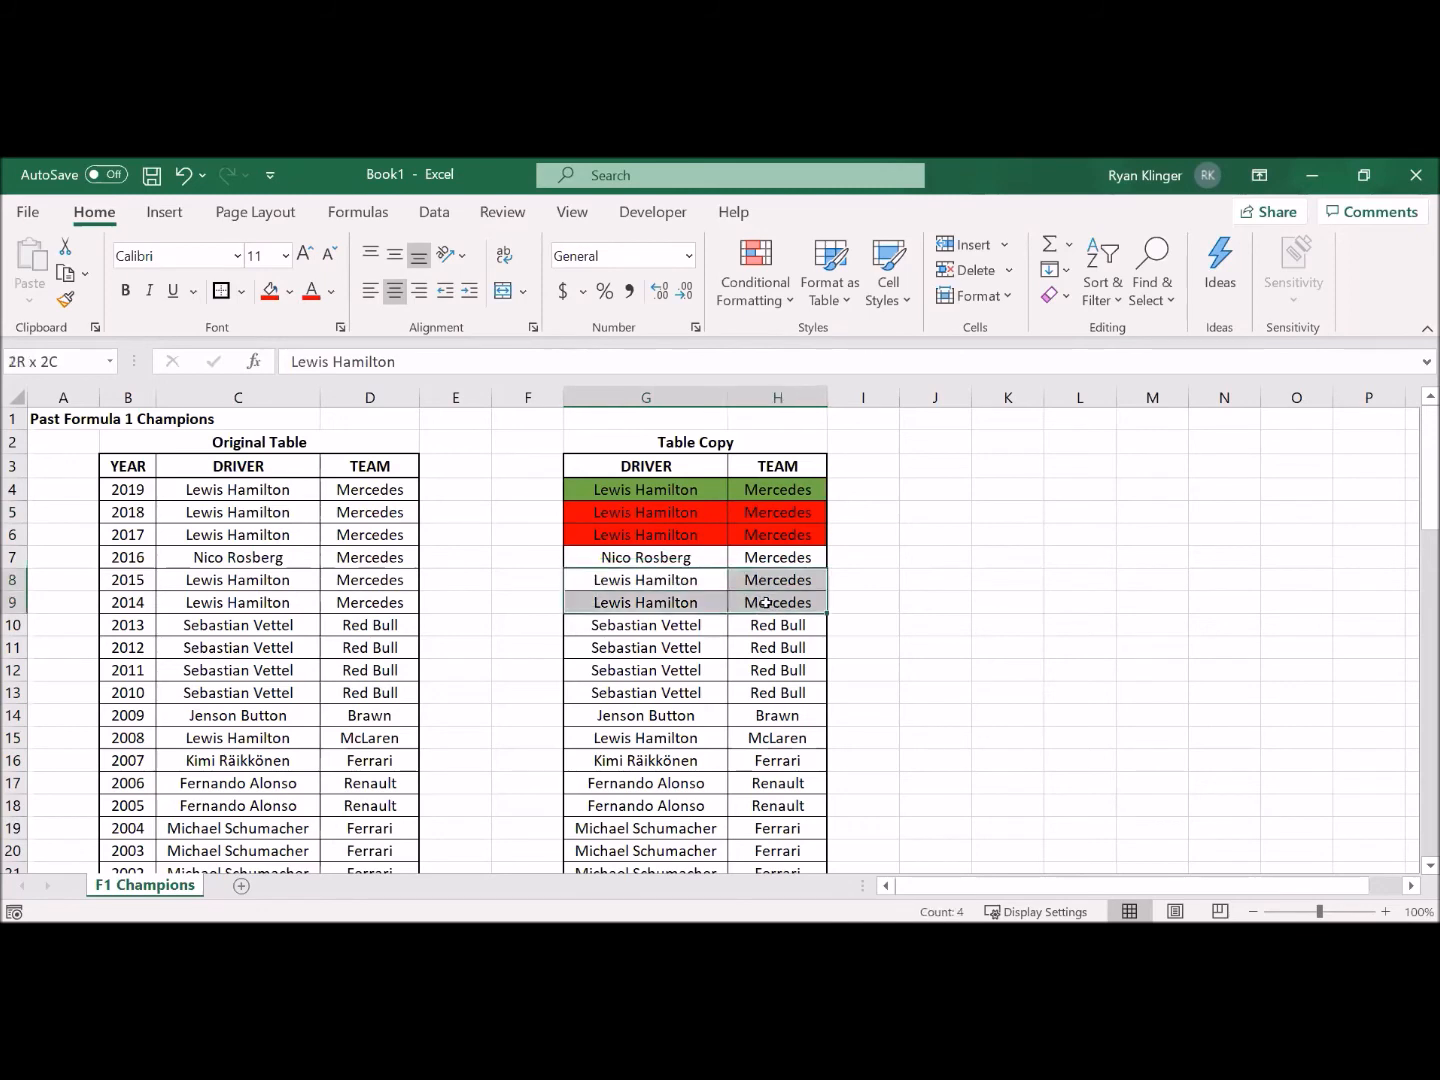
pyautogui.click(269, 292)
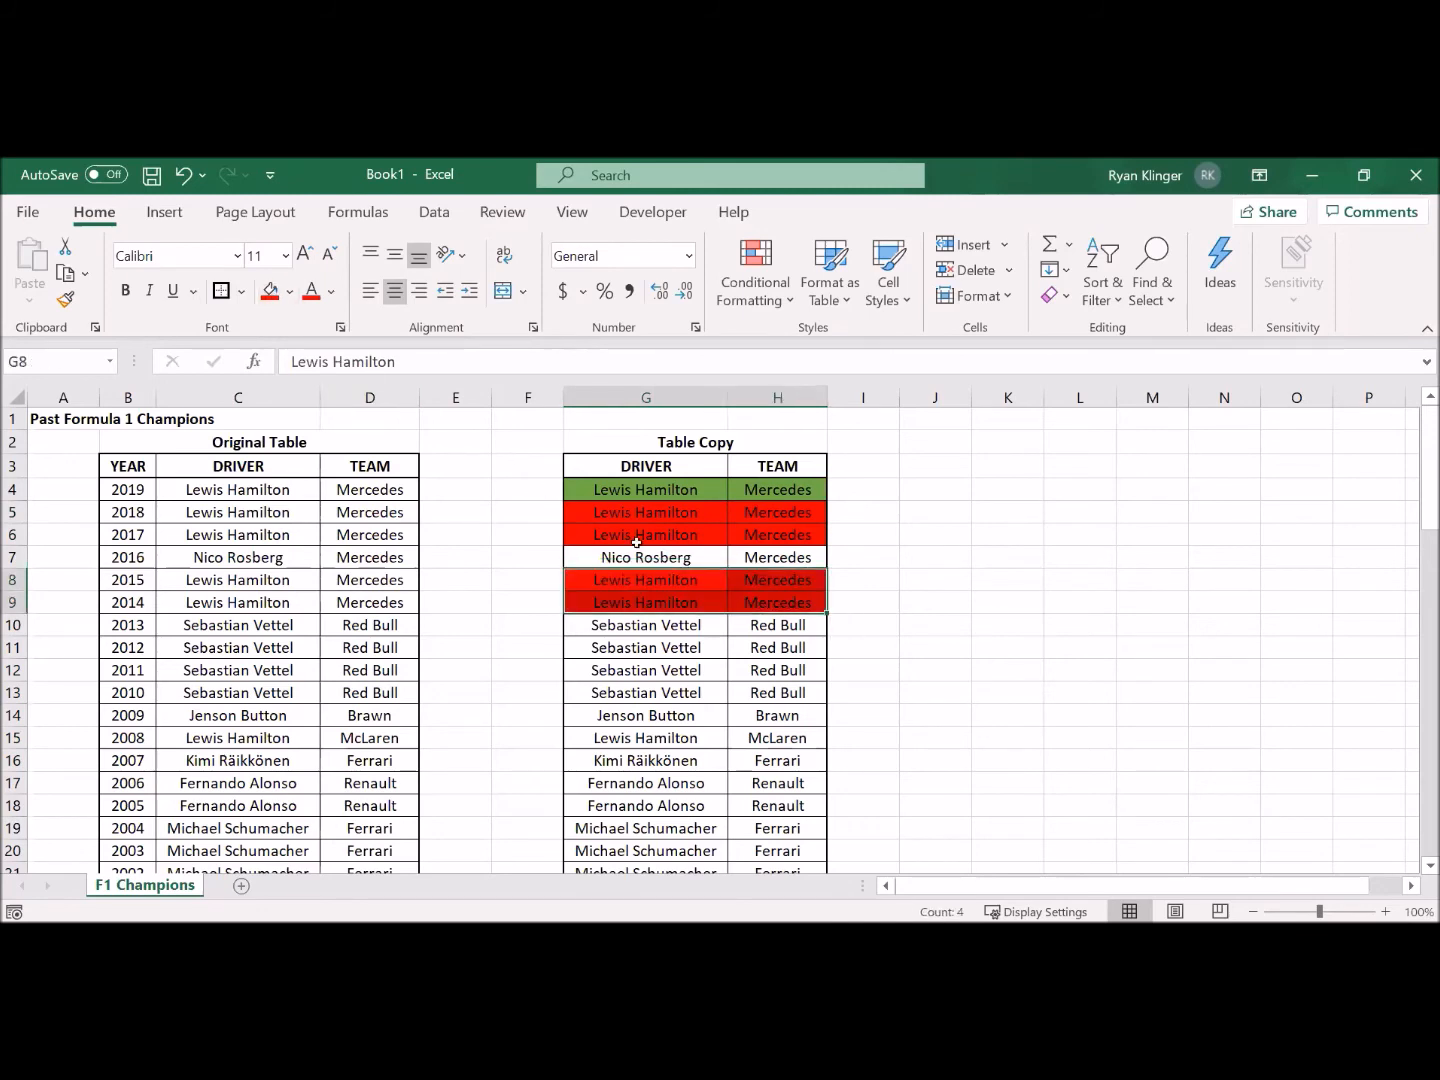
pyautogui.moveTo(650, 735); pyautogui.dragTo(785, 737)
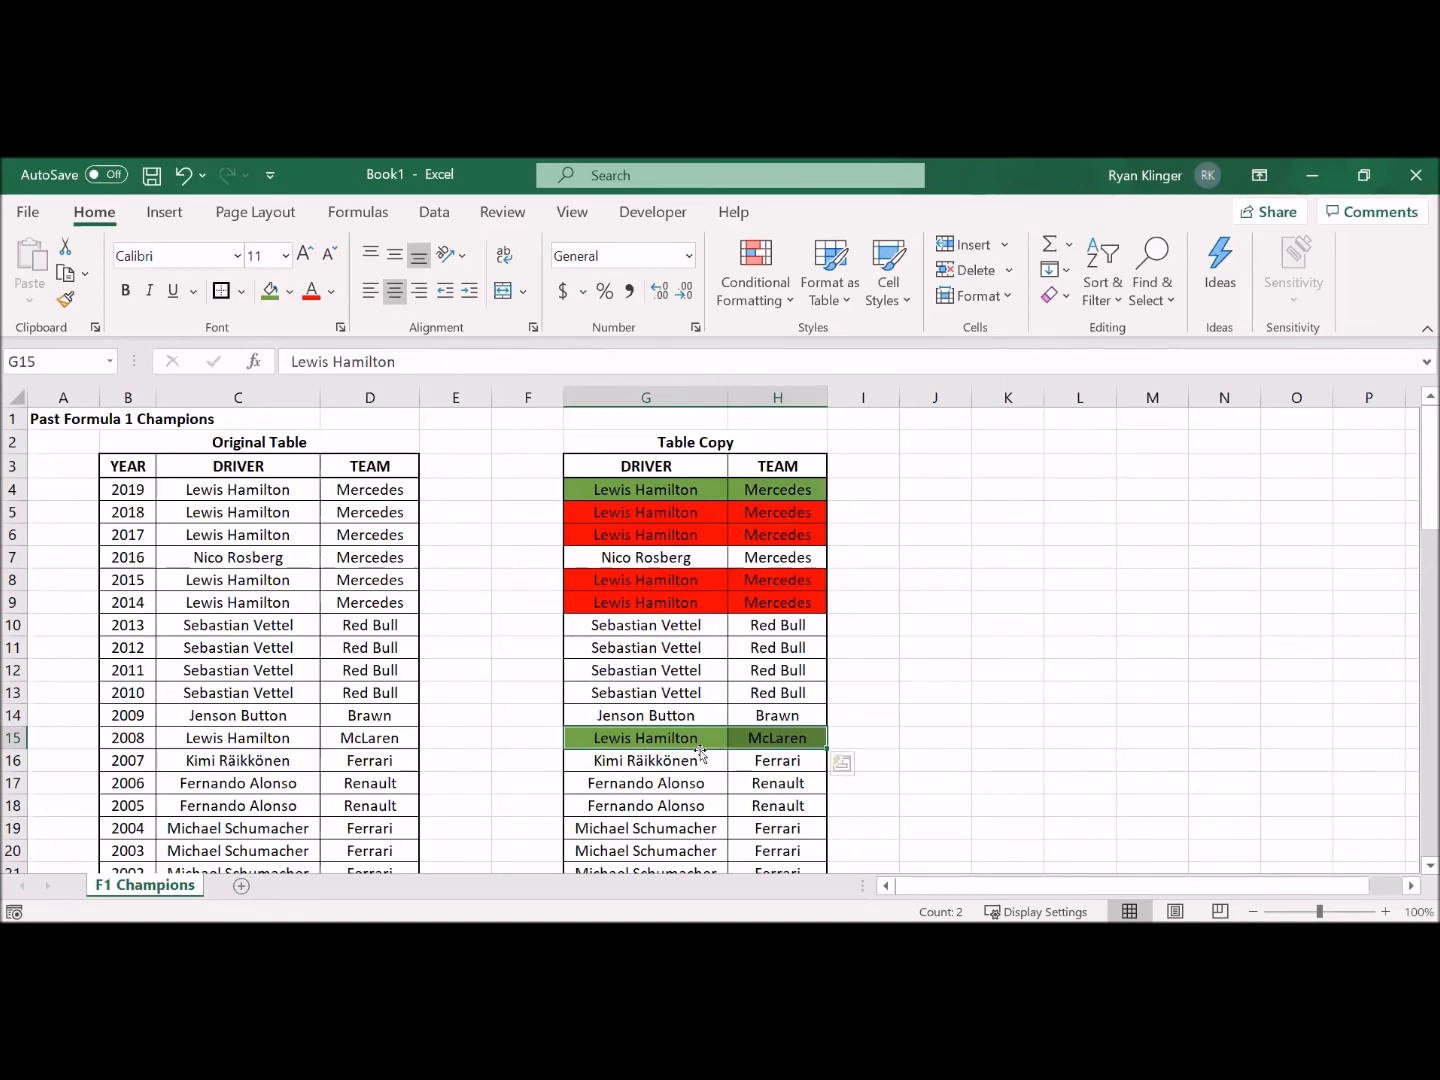
pyautogui.click(842, 742)
# Step: Undo the green and red fills in the Table Copy
pyautogui.hotkey('ctrl', 'z')
pyautogui.hotkey('ctrl', 'z')
pyautogui.hotkey('ctrl', 'z')
pyautogui.hotkey('ctrl', 'z')
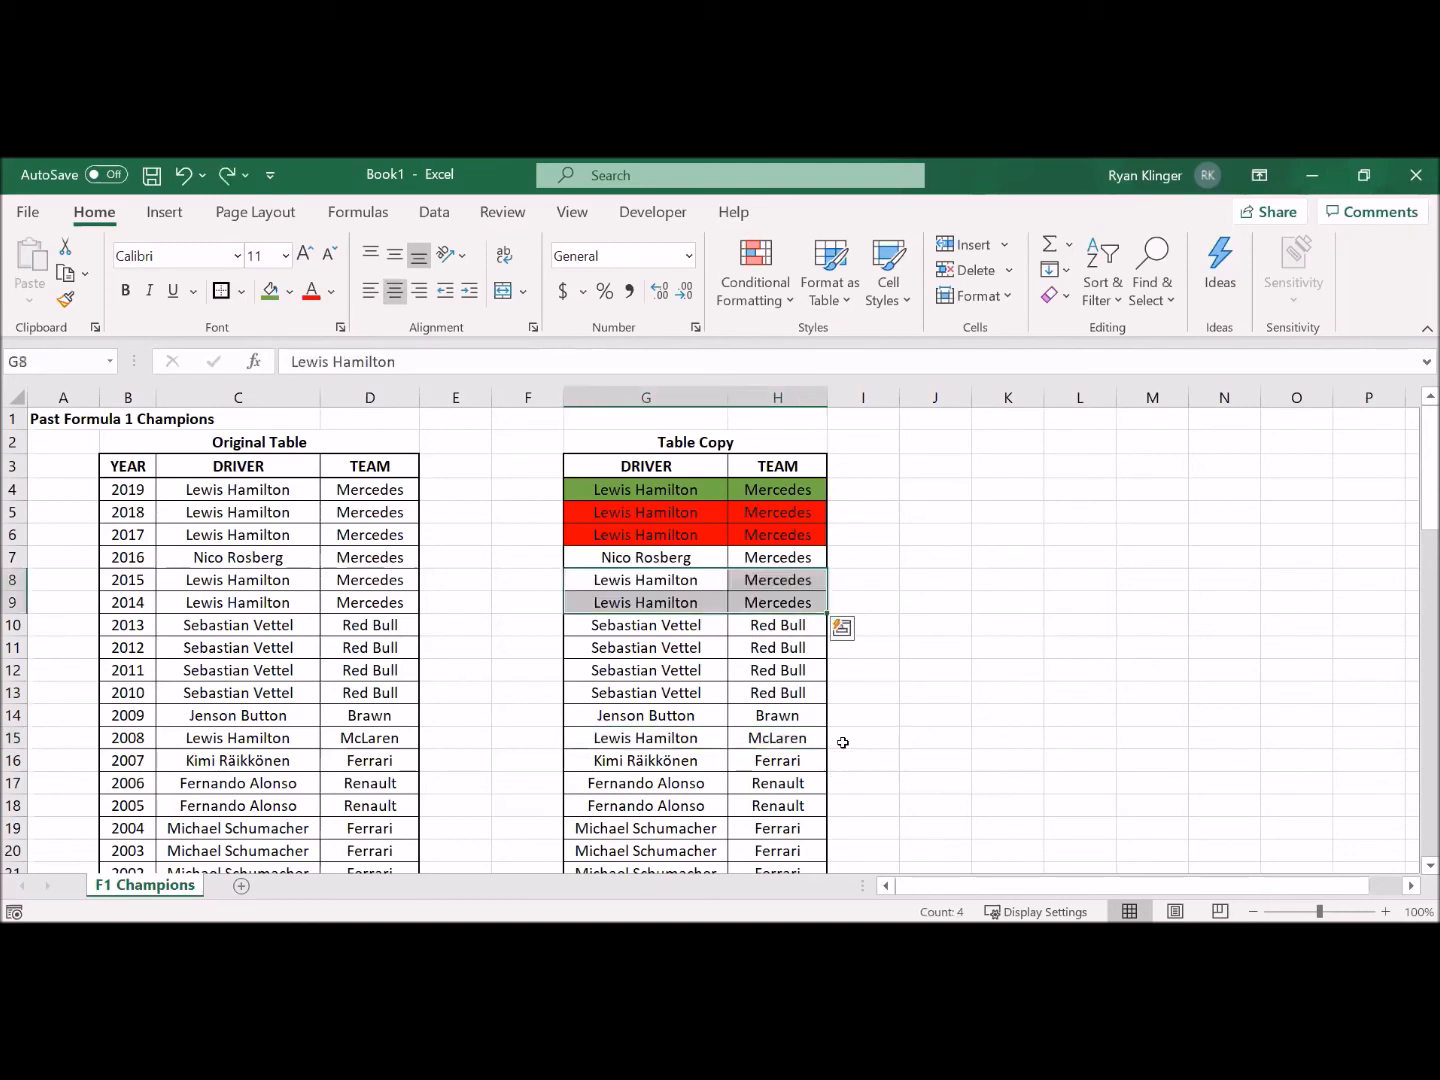
# Step: Remove duplicates from the Table Copy, G3:H28, comparing both DRIVER and TEAM with the data-has-headers option on
pyautogui.moveTo(654, 464); pyautogui.dragTo(775, 825)
pyautogui.scroll(3, 769, 800)
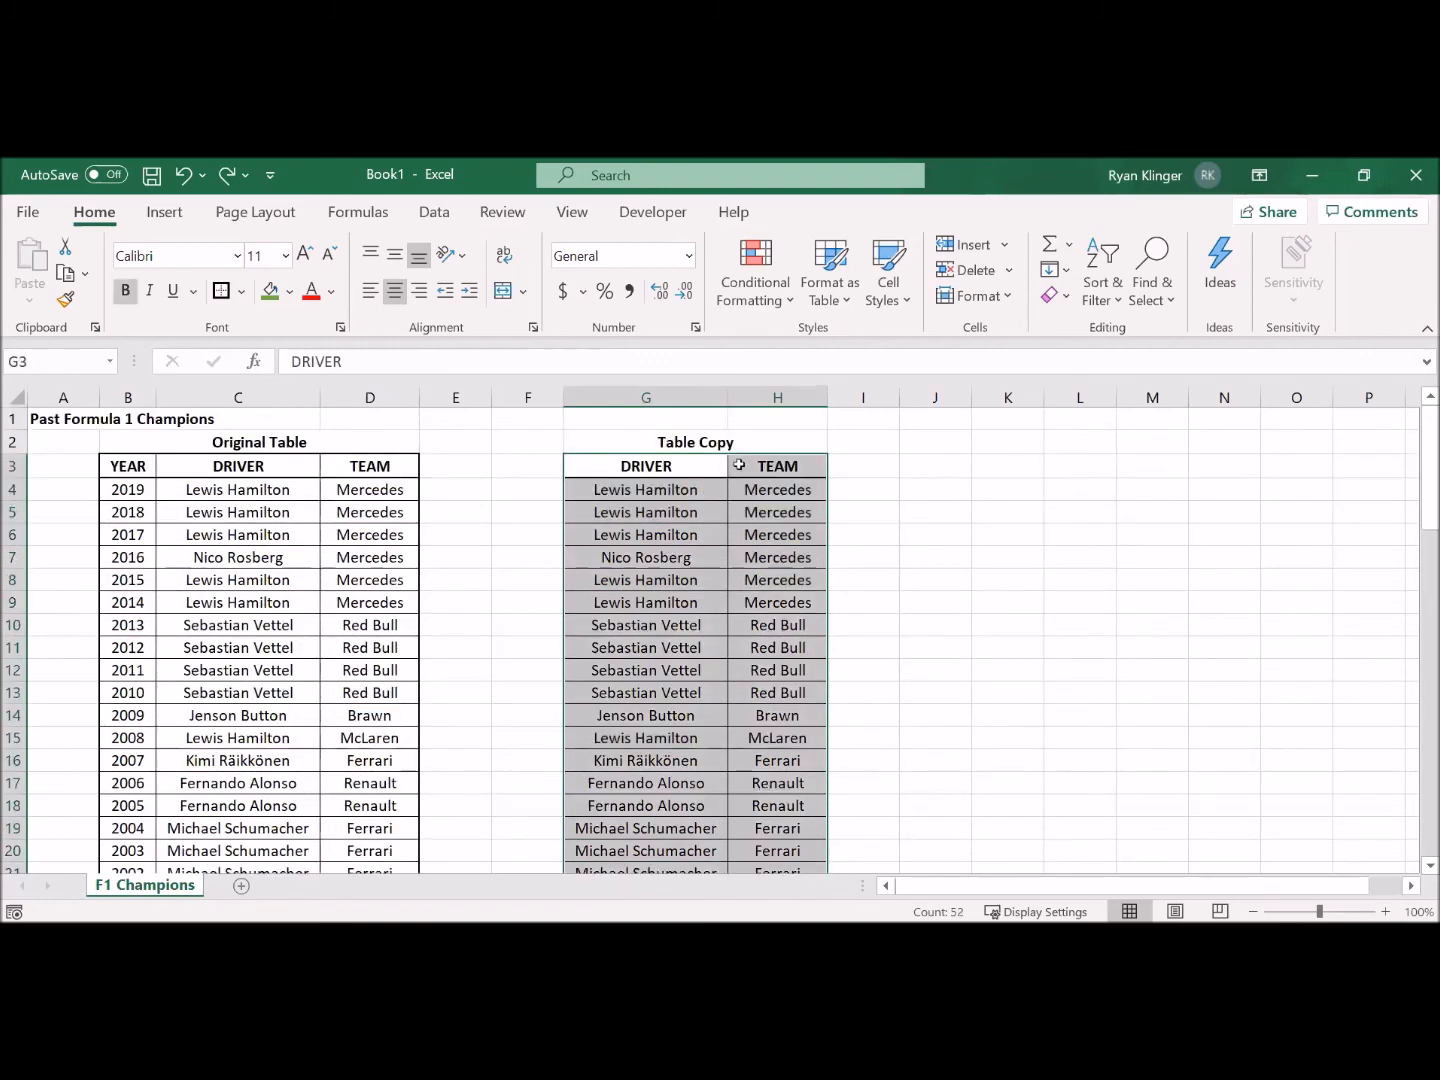
pyautogui.click(443, 220)
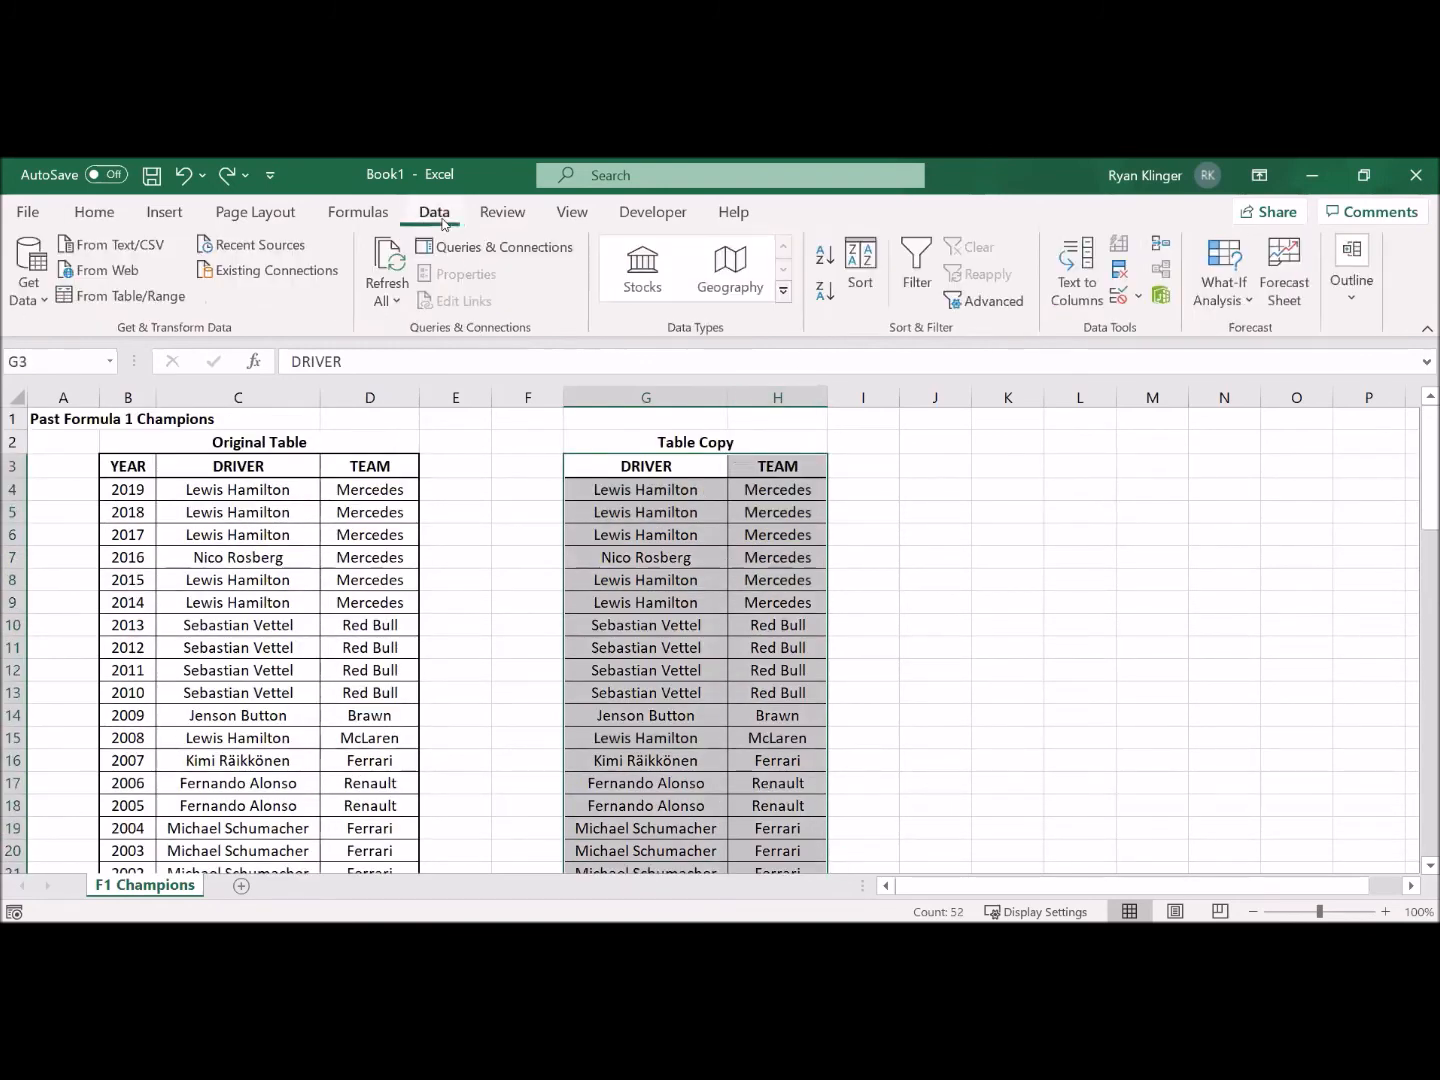
pyautogui.click(1121, 270)
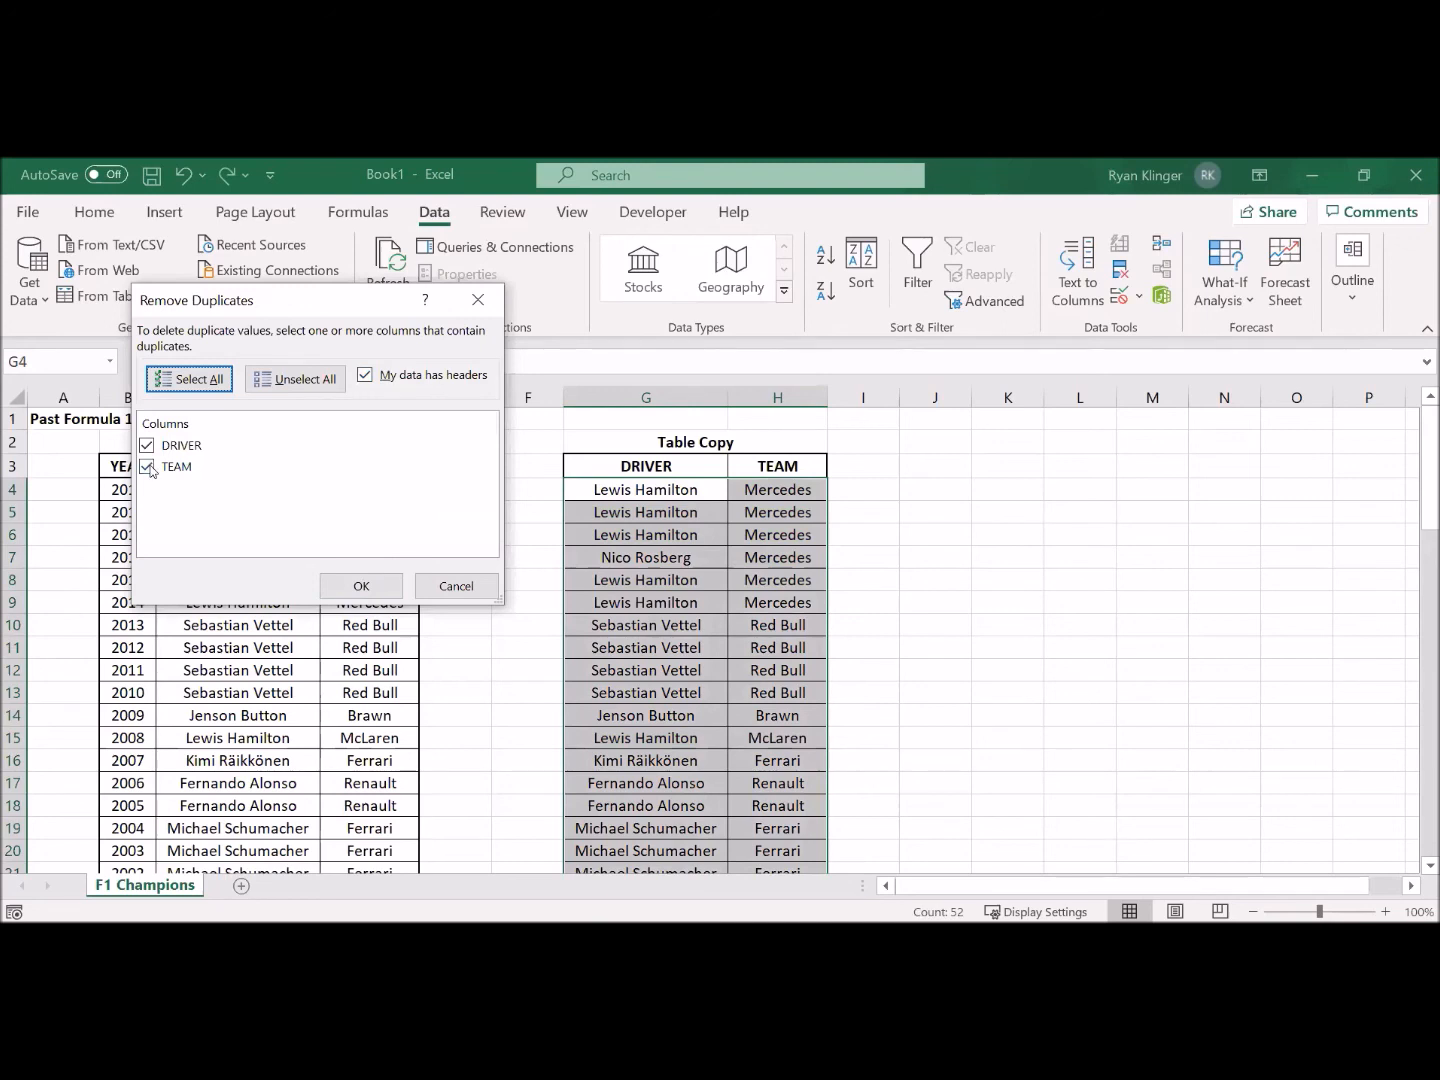
pyautogui.click(373, 594)
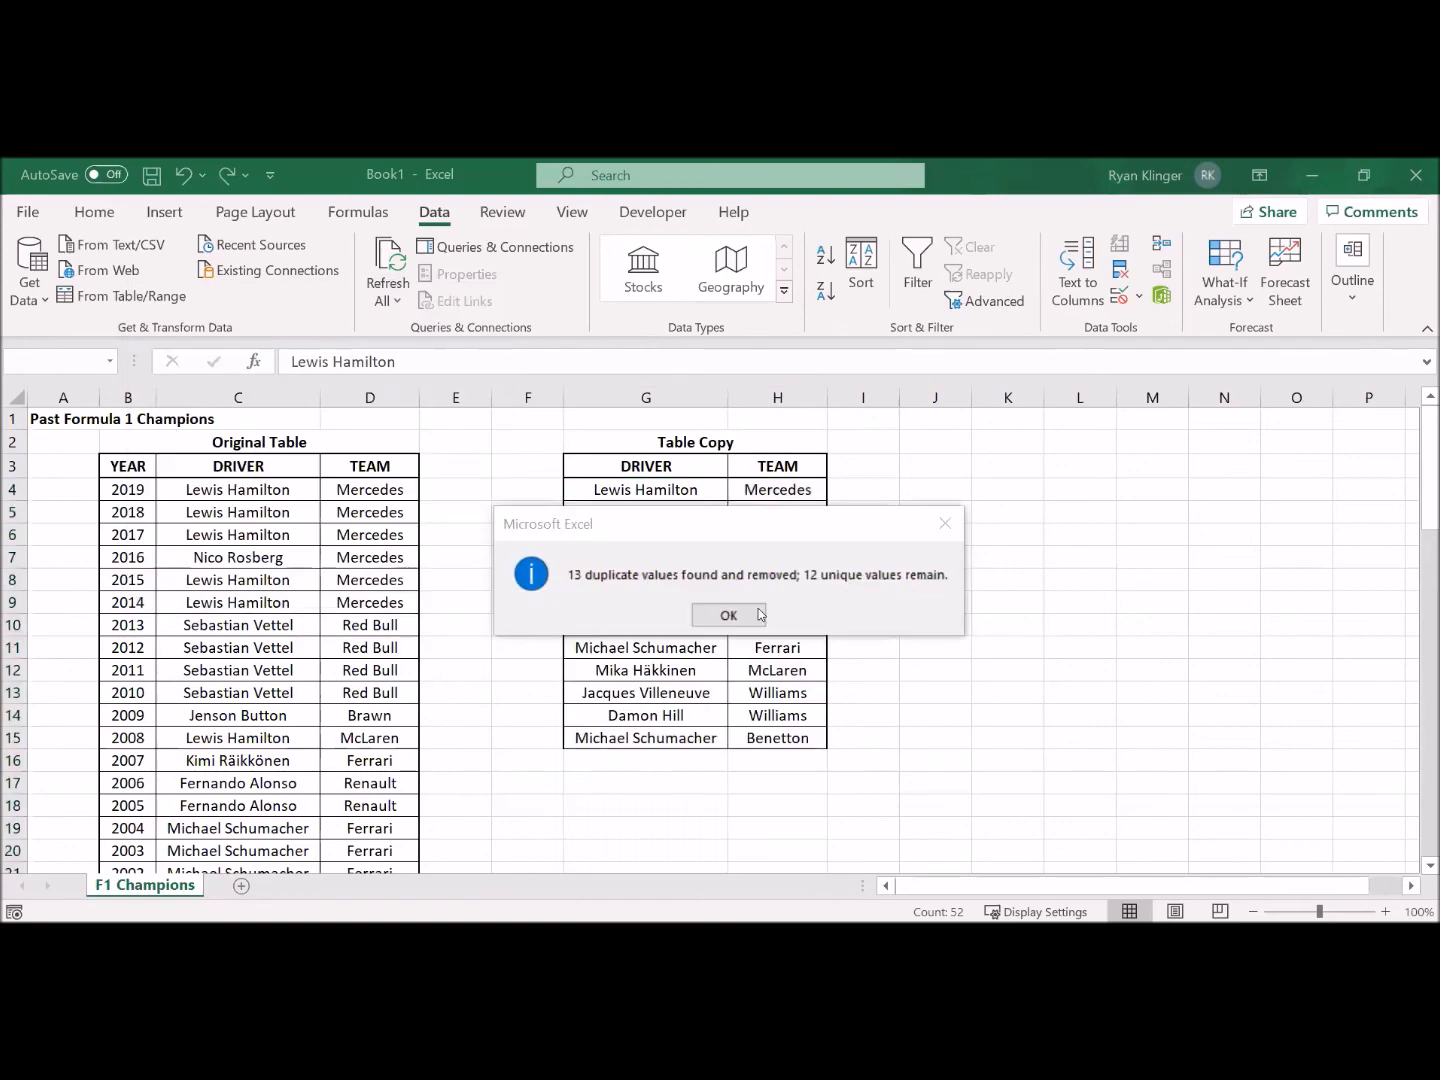
pyautogui.press('Return')
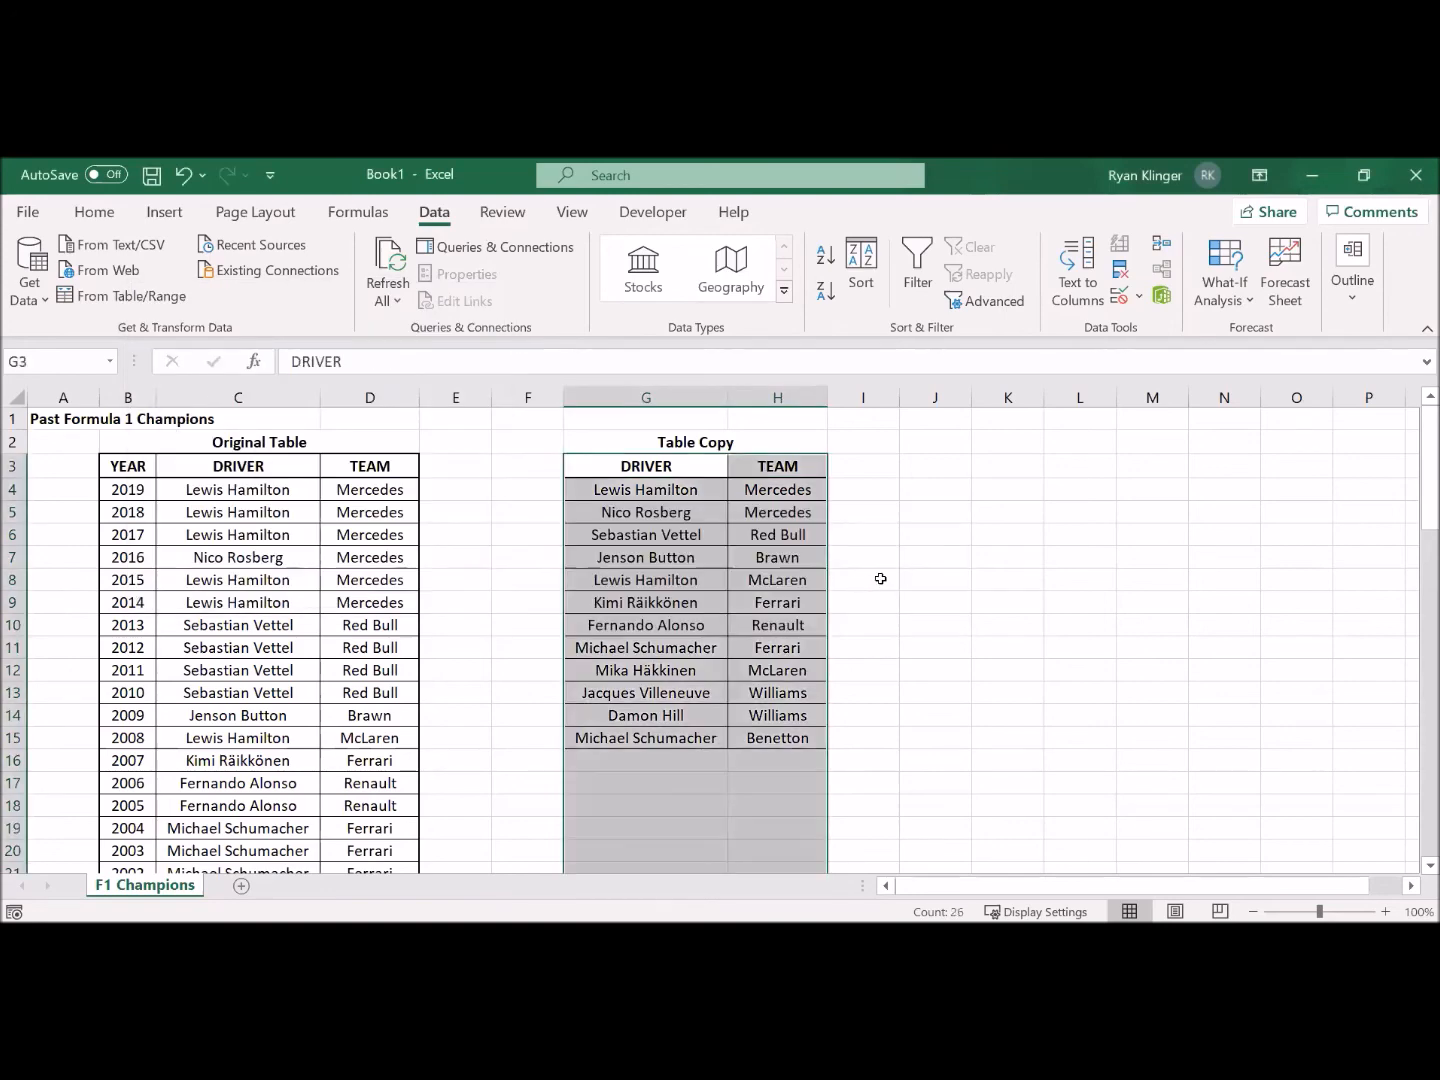
# Step: Select the driver-team pairs G4:H4, G8:H8, G11:H11 and G15:H15 together in the Table Copy to compare repeated drivers' teams
pyautogui.click(880, 579)
pyautogui.moveTo(707, 494); pyautogui.dragTo(754, 491)
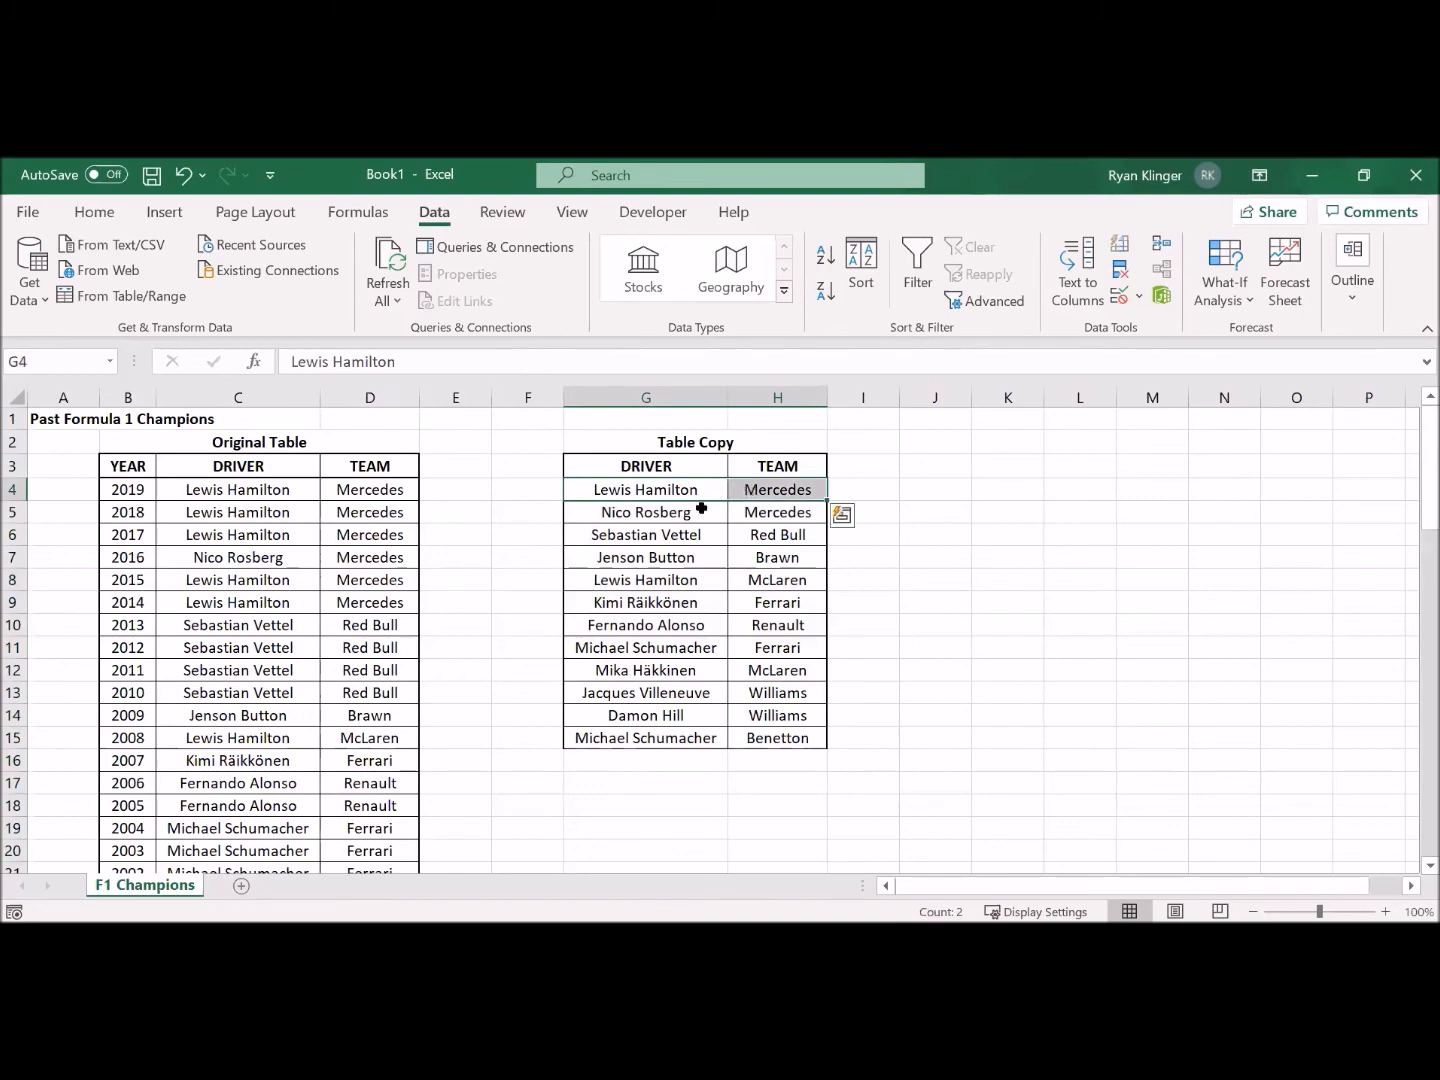
pyautogui.keyDown('ctrl'); pyautogui.moveTo(703, 584); pyautogui.dragTo(777, 580); pyautogui.keyUp('ctrl')
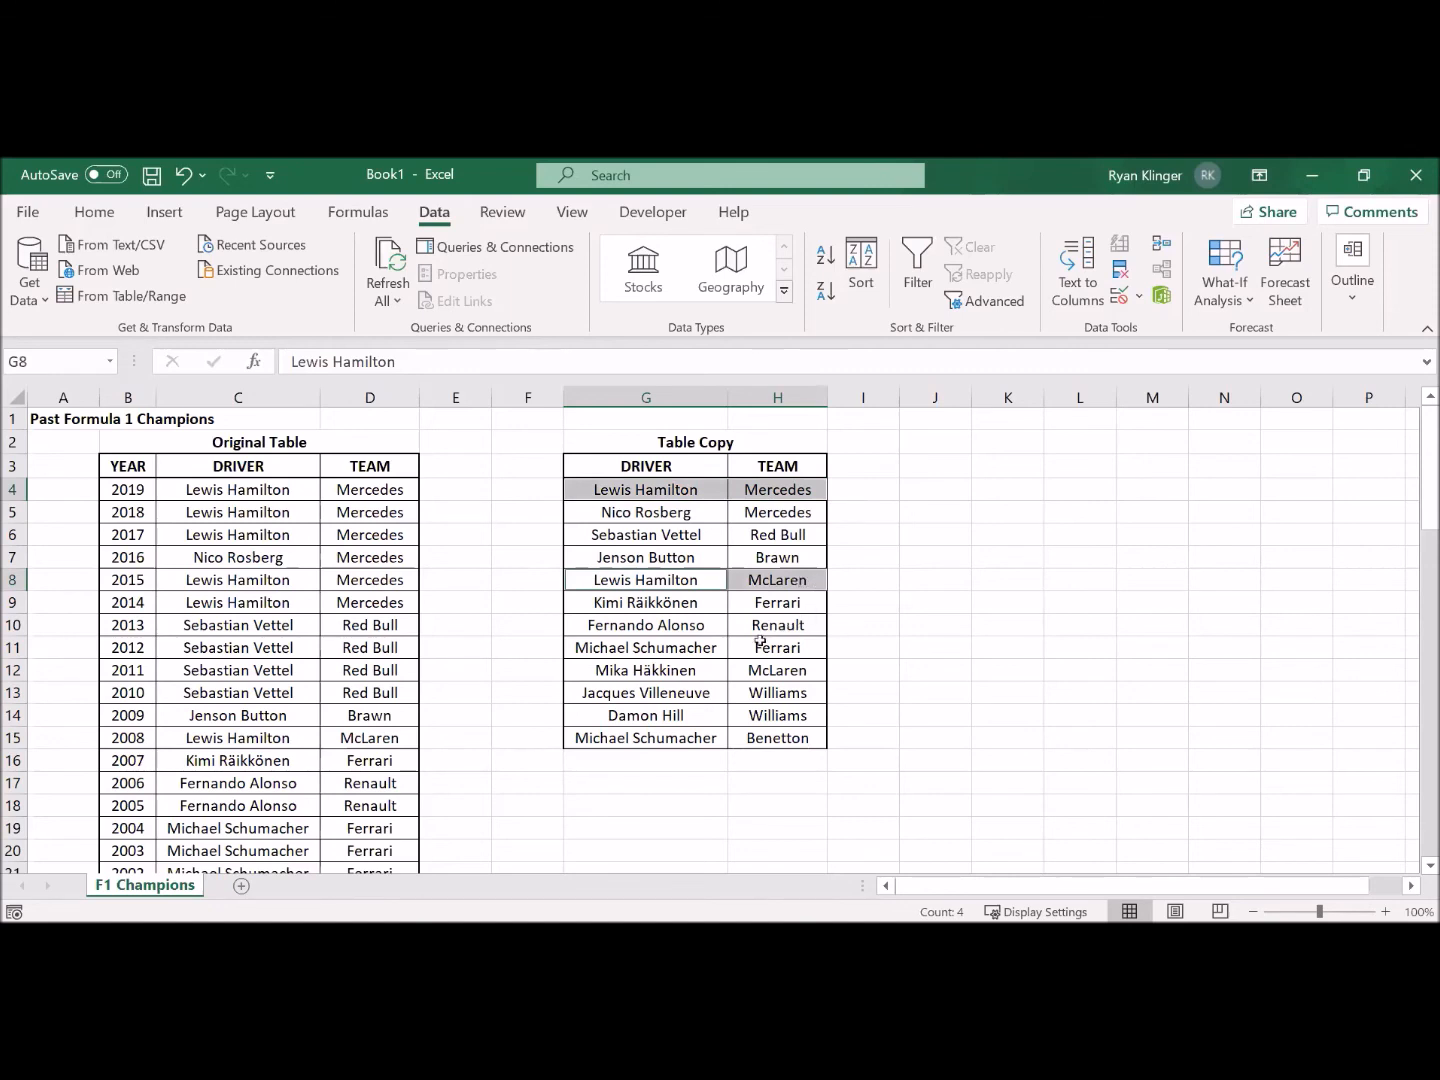
pyautogui.keyDown('ctrl'); pyautogui.click(707, 649); pyautogui.keyUp('ctrl')
pyautogui.keyDown('ctrl'); pyautogui.moveTo(753, 648); pyautogui.dragTo(756, 648); pyautogui.keyUp('ctrl')
pyautogui.keyDown('ctrl'); pyautogui.moveTo(698, 738); pyautogui.dragTo(826, 734); pyautogui.keyUp('ctrl')
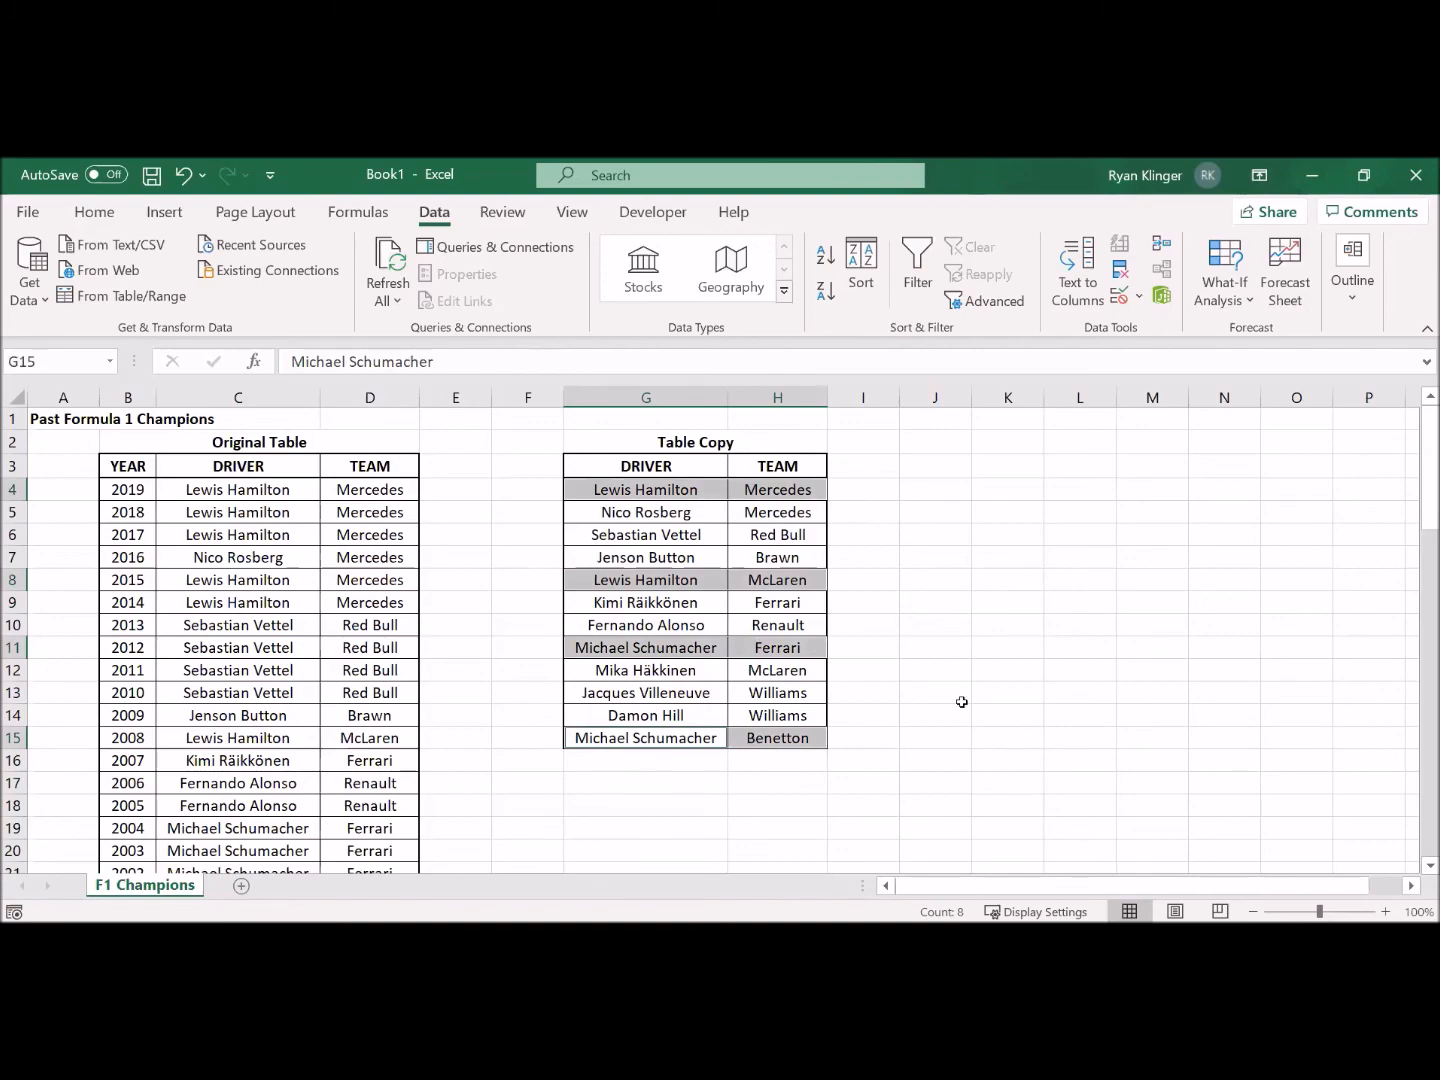